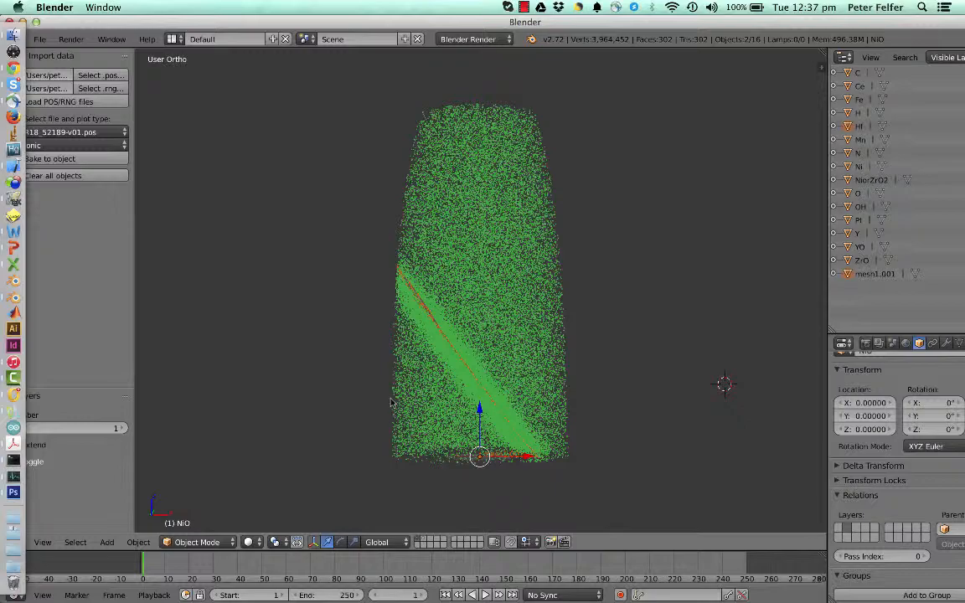
Show layer 2 and examine the NiO atoms together with their interface mesh from several sides
mouse_move(520, 309)
mouse_down()
mouse_move(482, 328)
mouse_move(518, 308)
mouse_up()
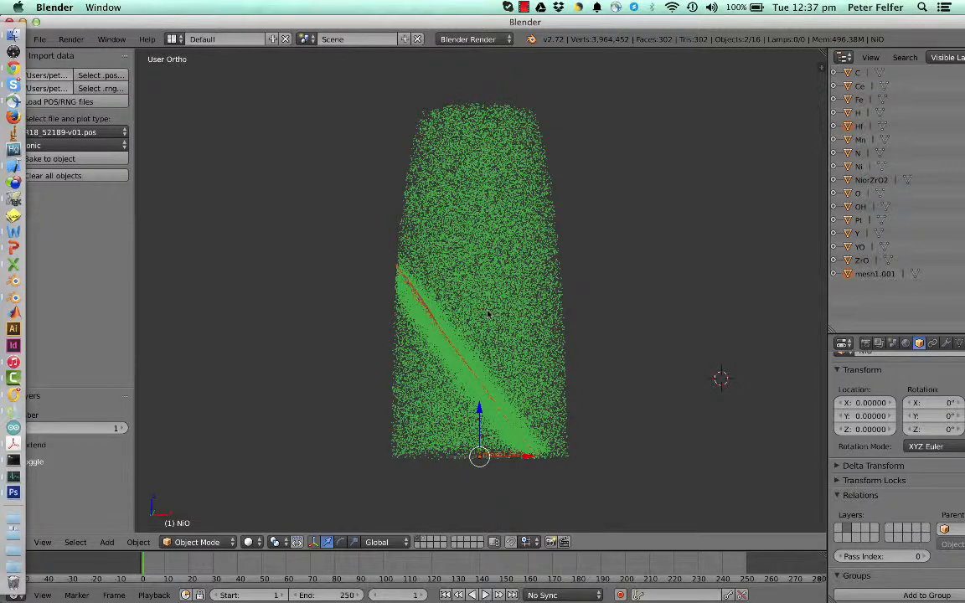
key(2)
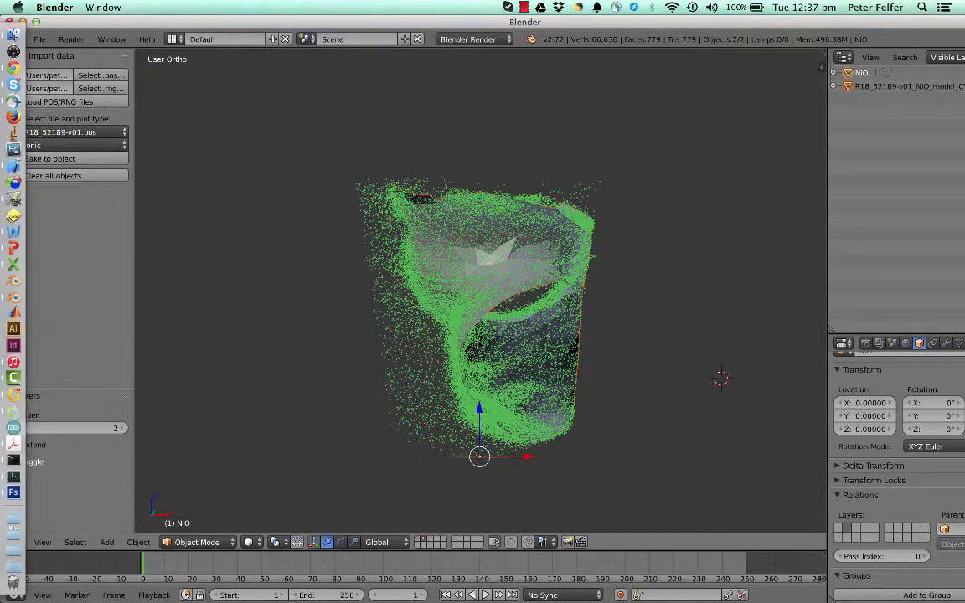
drag(479, 342, 406, 236)
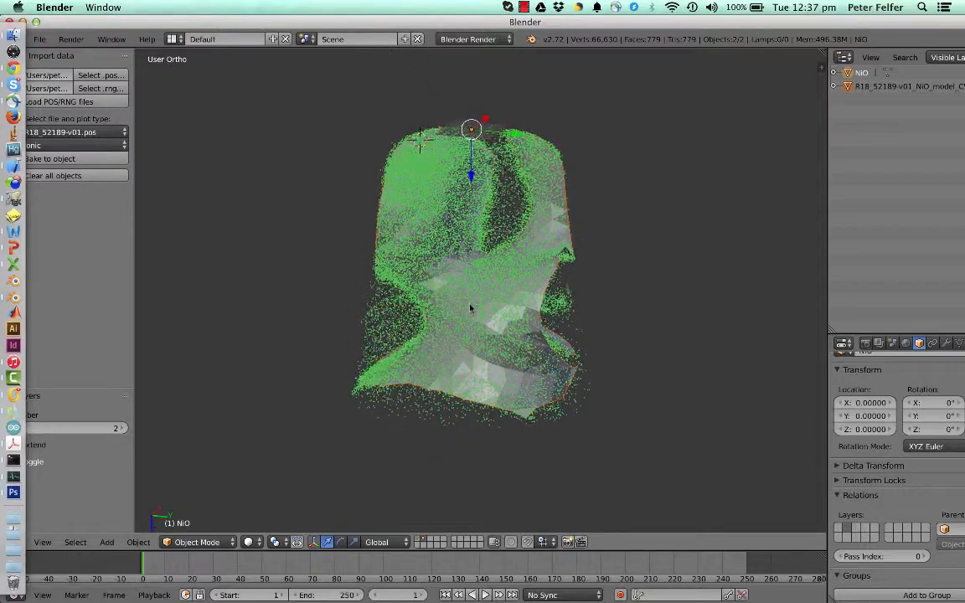
mouse_move(472, 308)
mouse_down()
mouse_move(554, 291)
mouse_move(546, 358)
mouse_move(480, 321)
mouse_move(500, 303)
mouse_up()
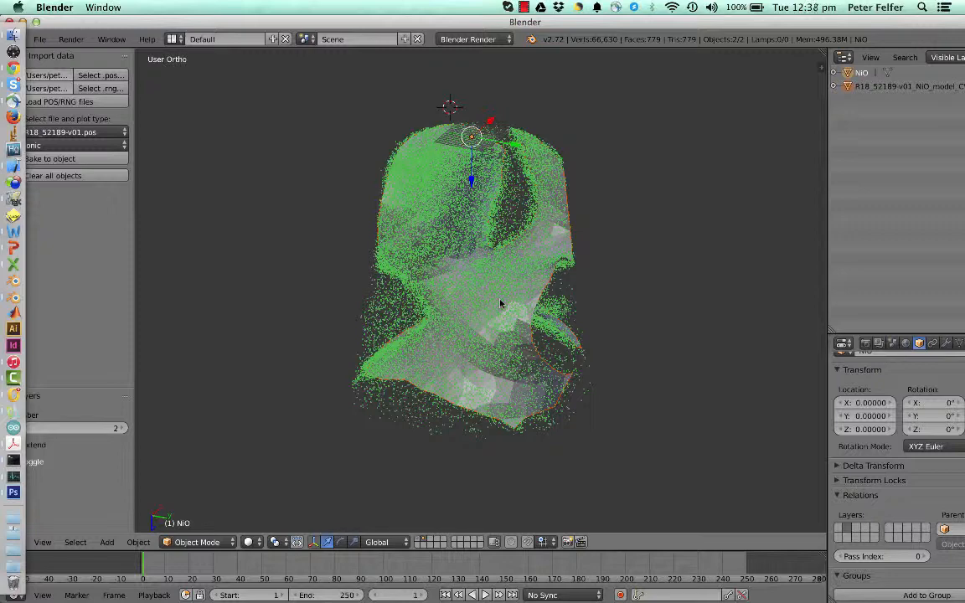
Switch to Acrobat and look over the first page of the paper on applying computational geometry techniques to atom probe data
key(ctrl+Up)
click(537, 279)
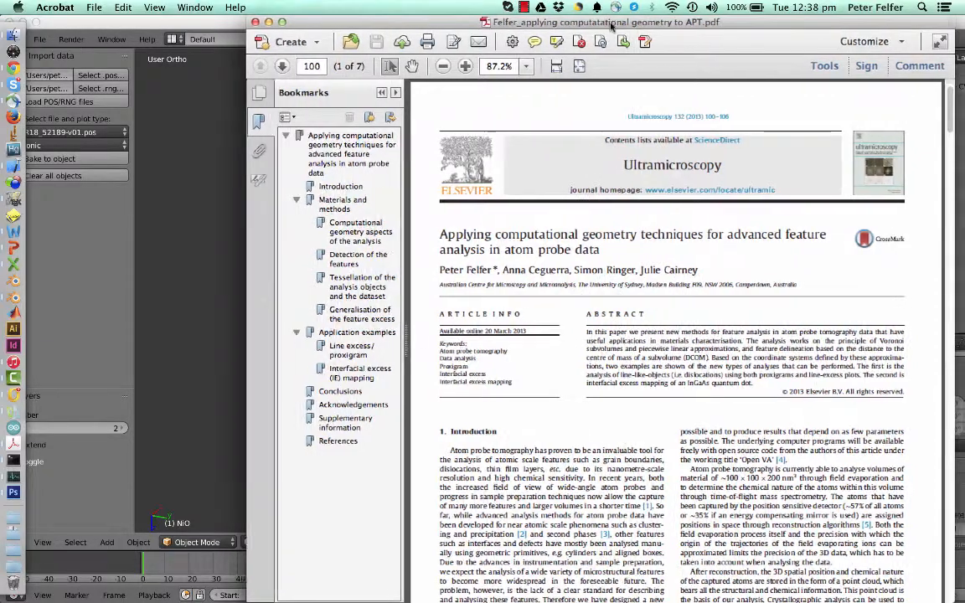
scroll(620, 266, down, 3)
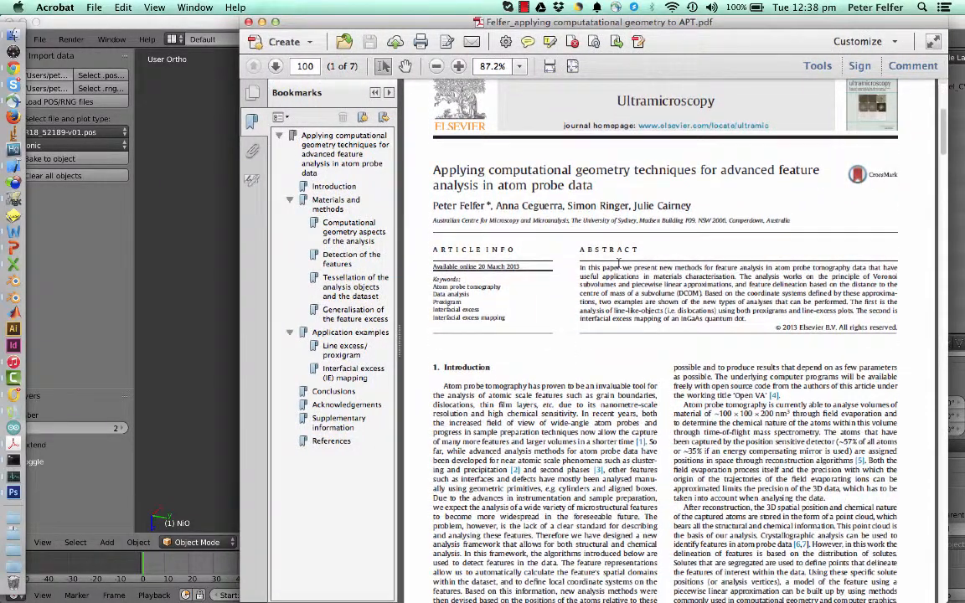
scroll(619, 262, up, 3)
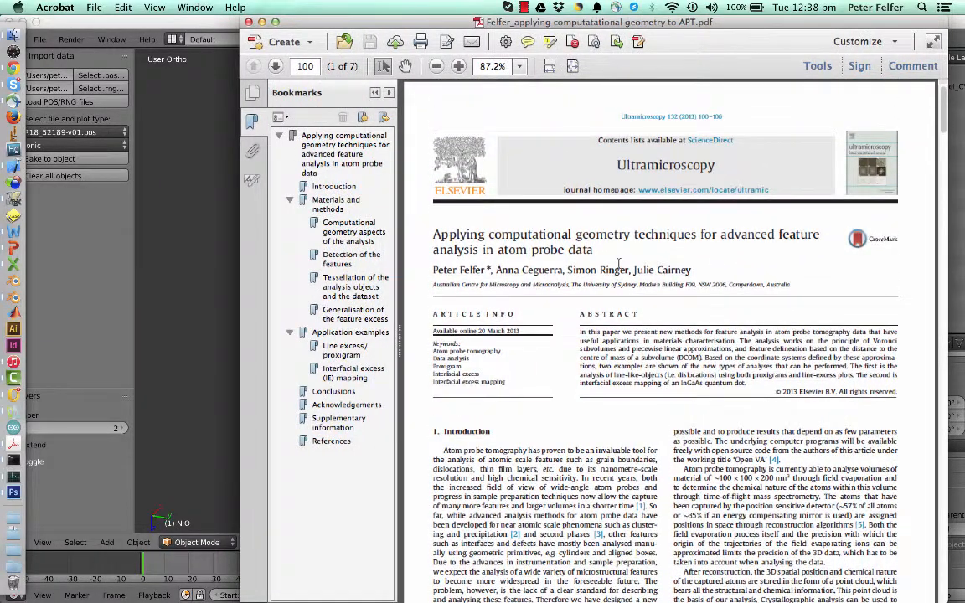
scroll(620, 264, down, 3)
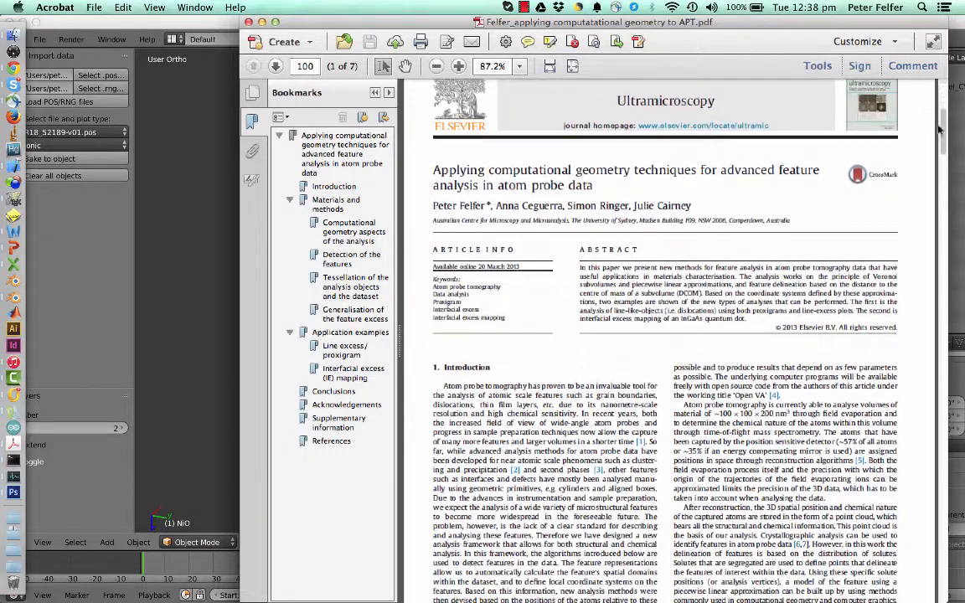
drag(945, 136, 940, 96)
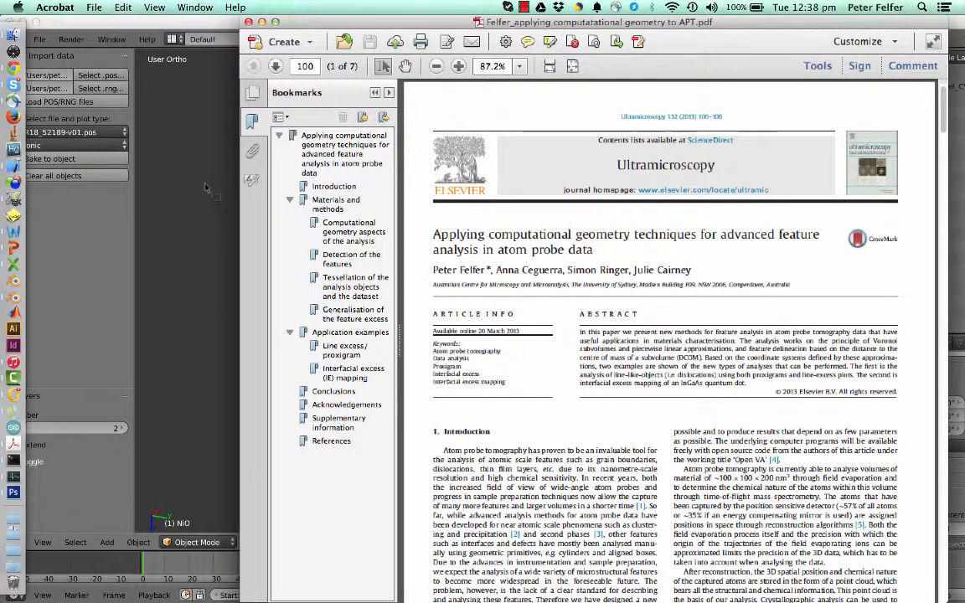
Switch back to Blender and examine the interface mesh within the NiO atoms on layer 1
key(ctrl+Up)
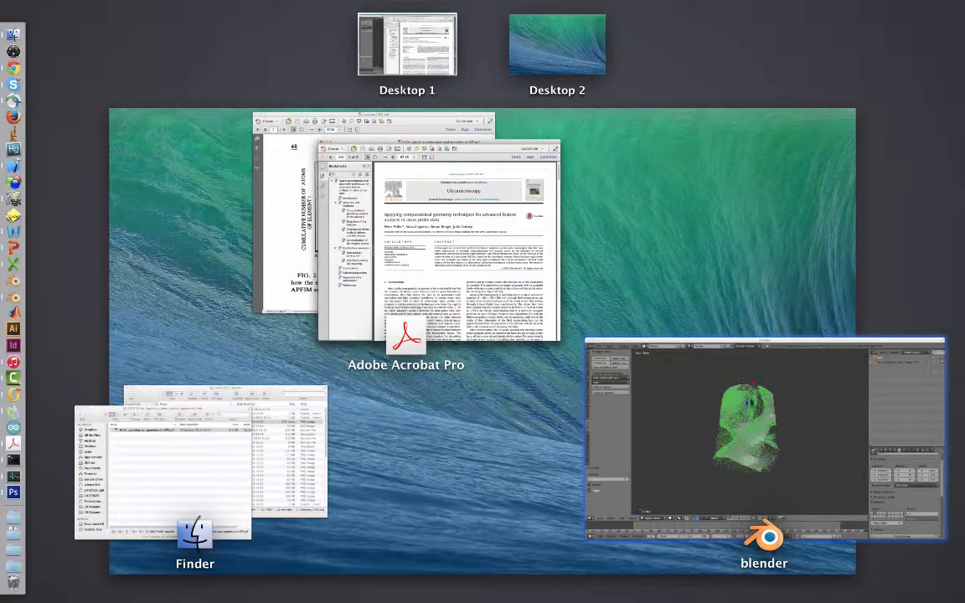
click(670, 366)
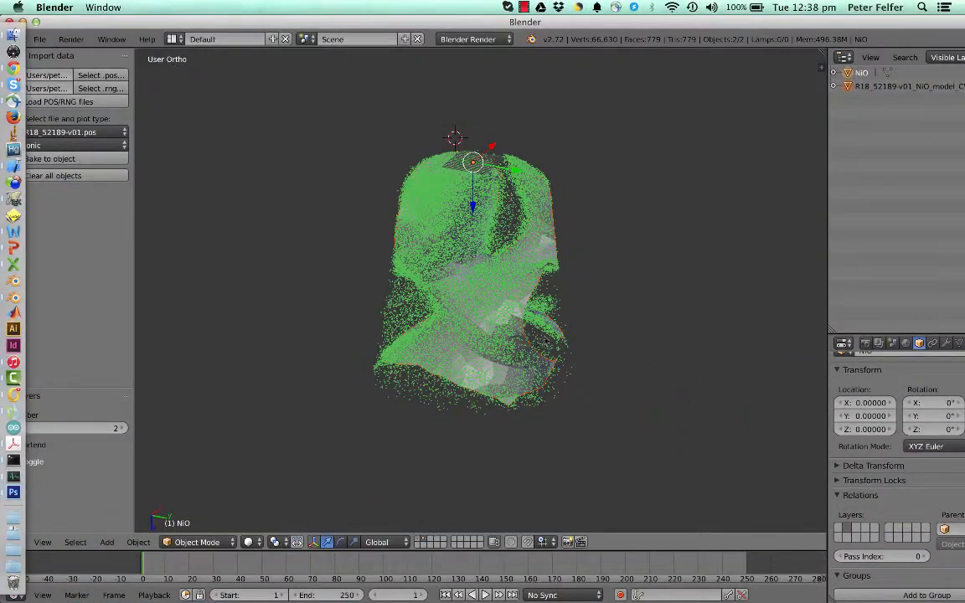
key(1)
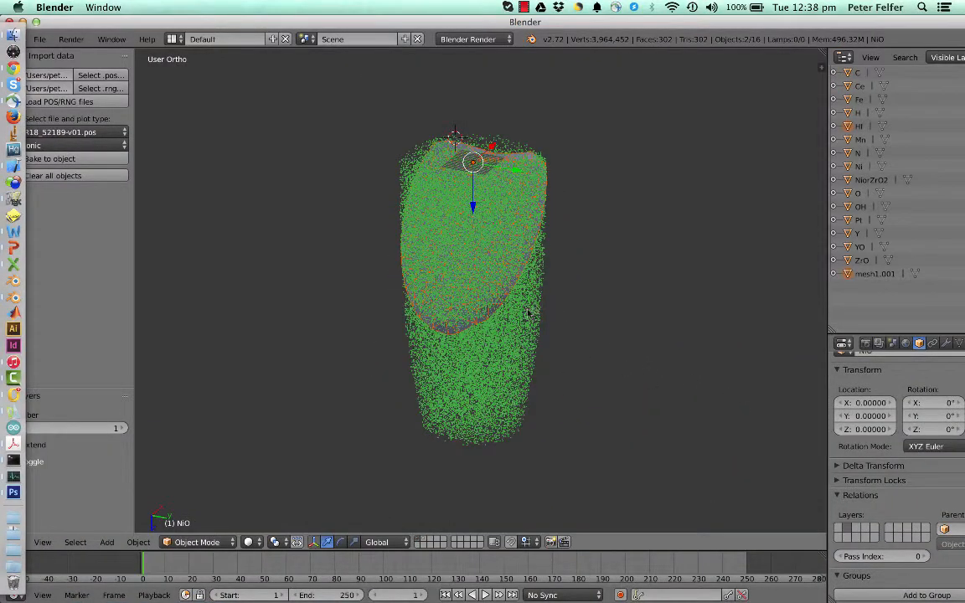
drag(526, 321, 417, 258)
scroll(475, 288, up, 3)
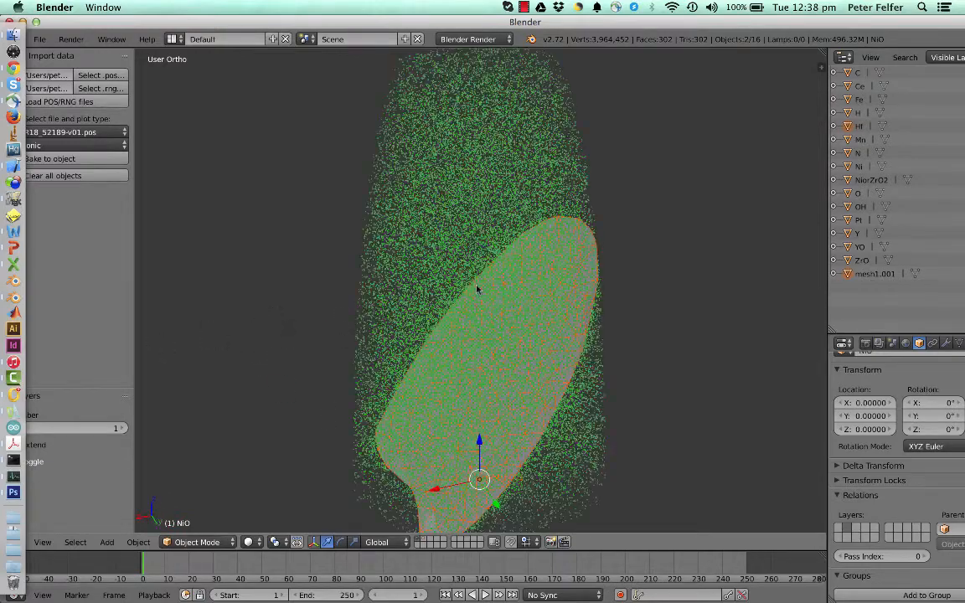
scroll(478, 289, down, 1)
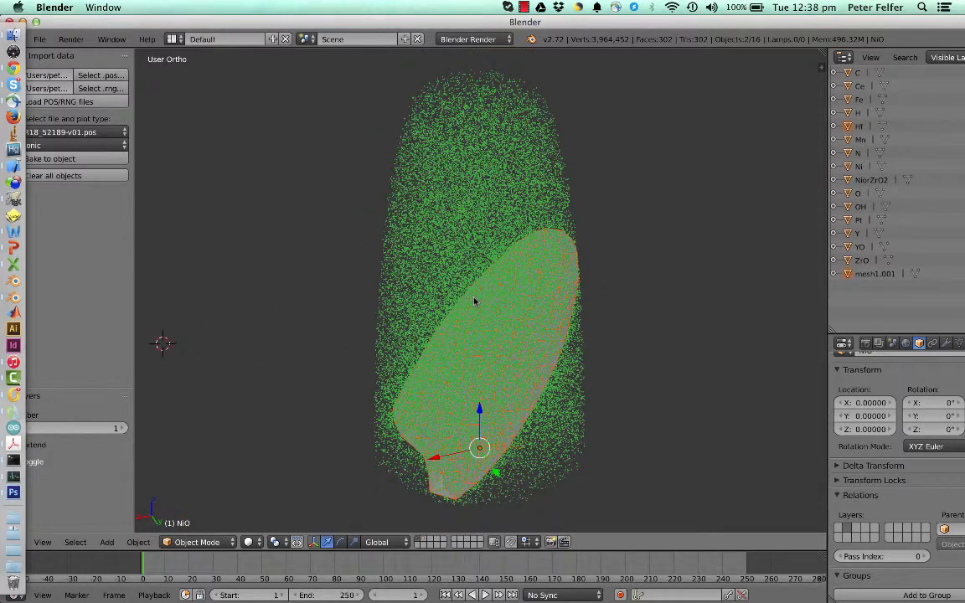
Switch to MATLAB and set the current folder to "proxigram and IE value" inside 2014tutorials_IE_Mapping/GB
key(ctrl+Up)
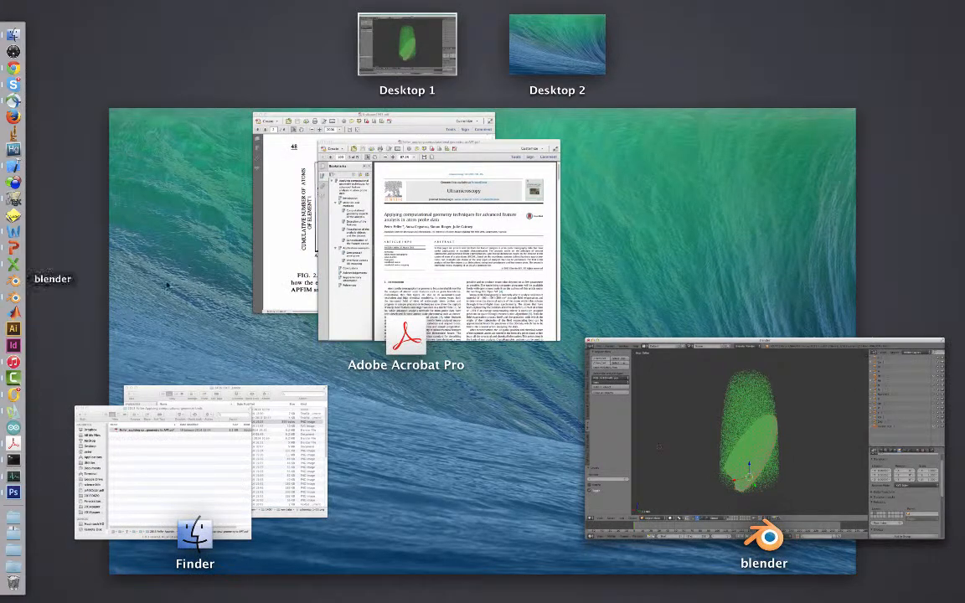
key(ctrl+Up)
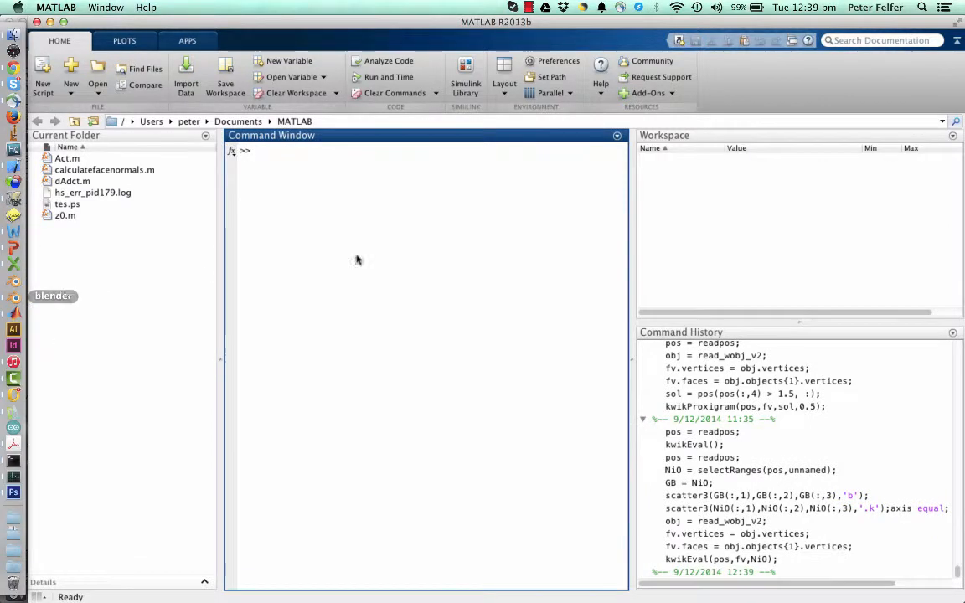
click(943, 121)
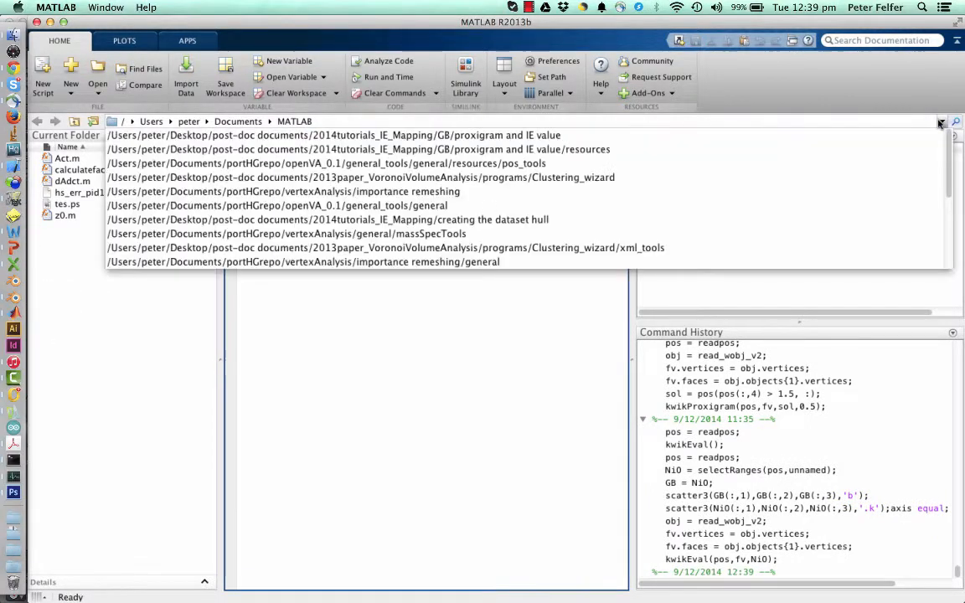
click(628, 135)
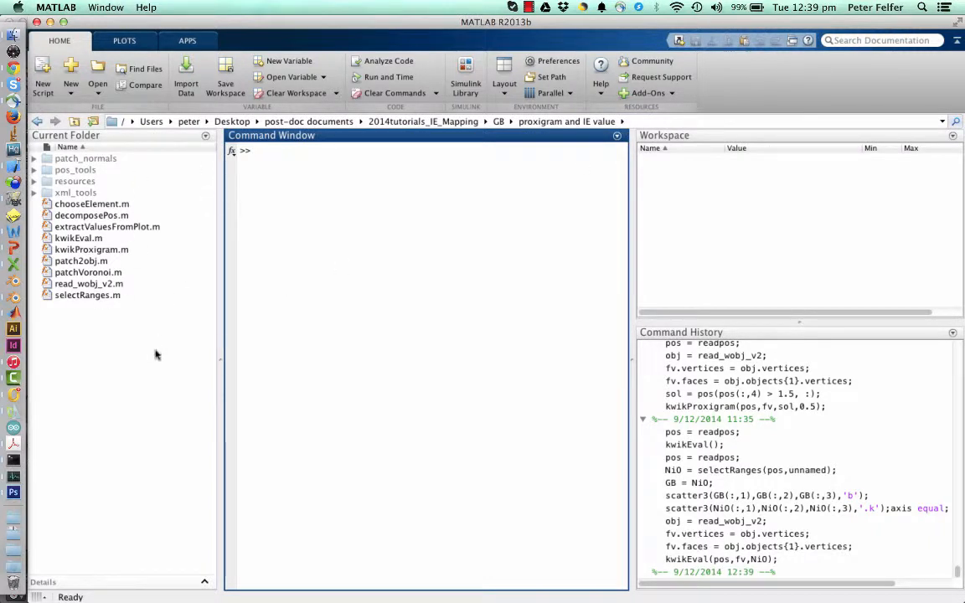
Add the patch_normals, pos_tools, resources and xml_tools folders with their subfolders to the MATLAB path
mouse_move(84, 195)
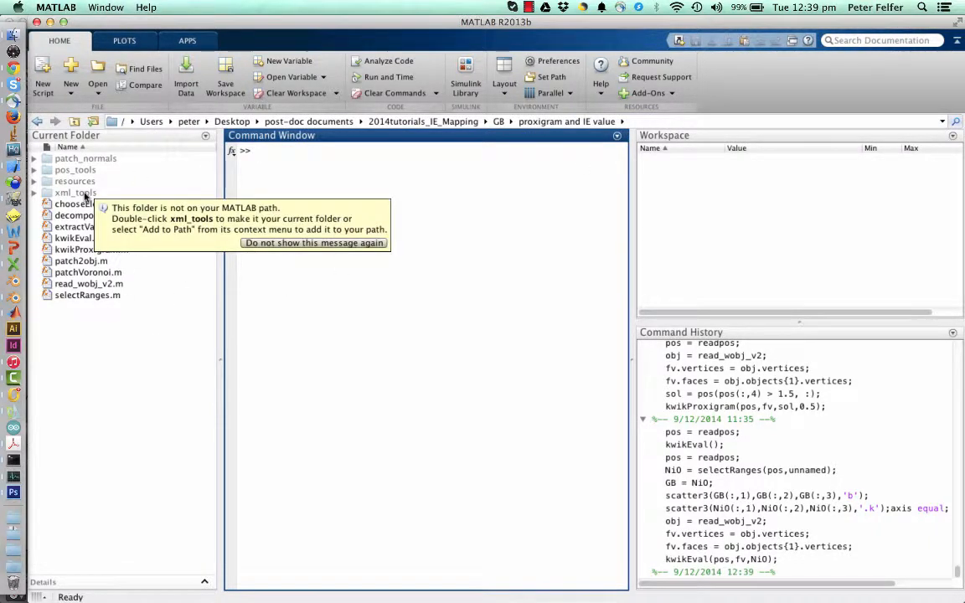
mouse_move(86, 160)
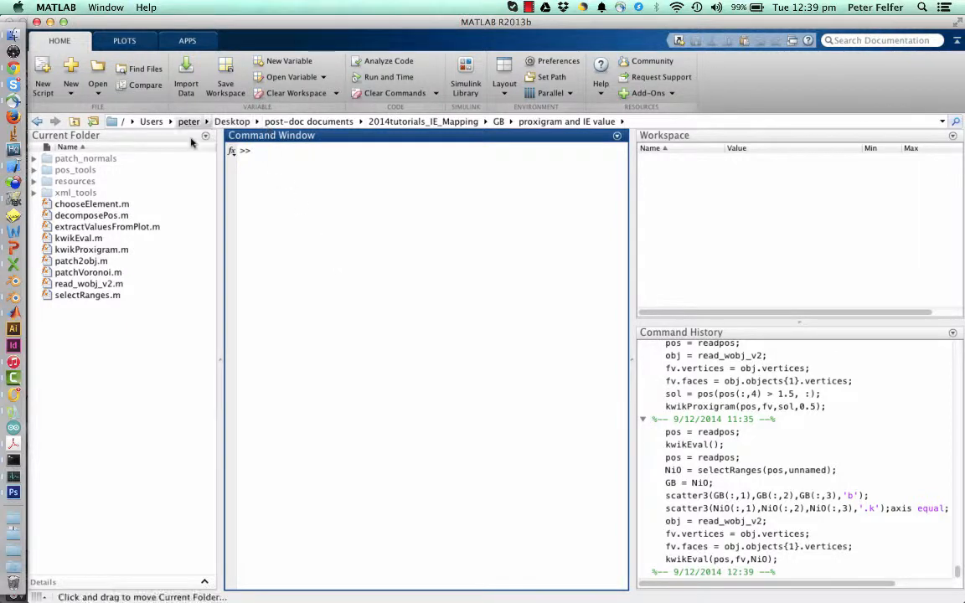
click(92, 160)
shift+click(85, 172)
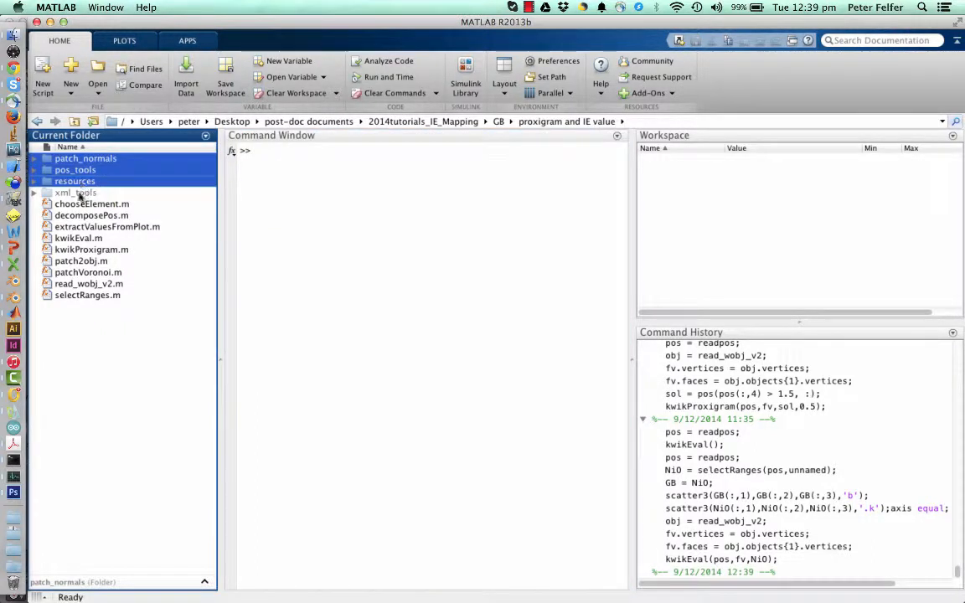
shift+click(77, 192)
right_click(95, 176)
mouse_move(189, 318)
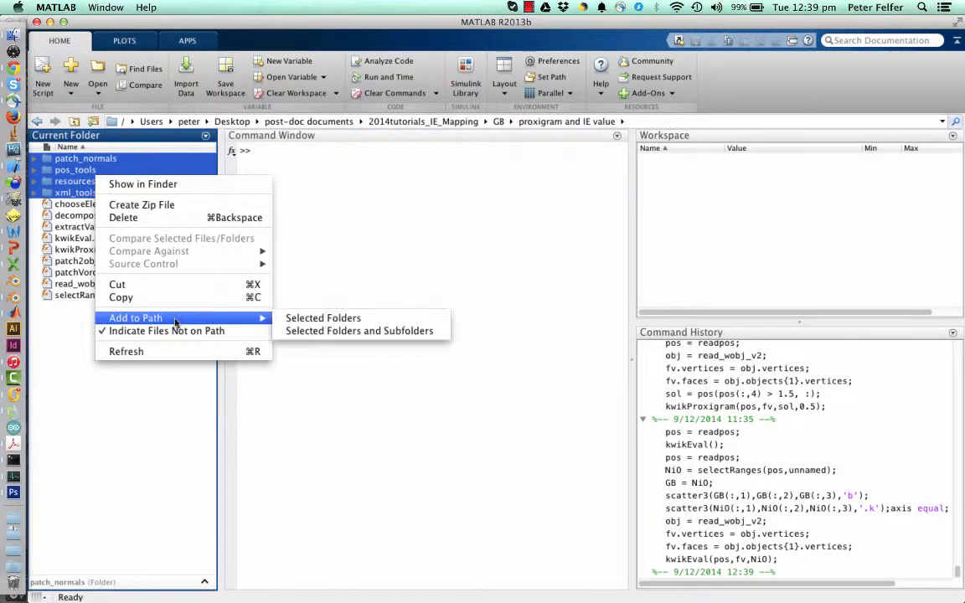
click(337, 332)
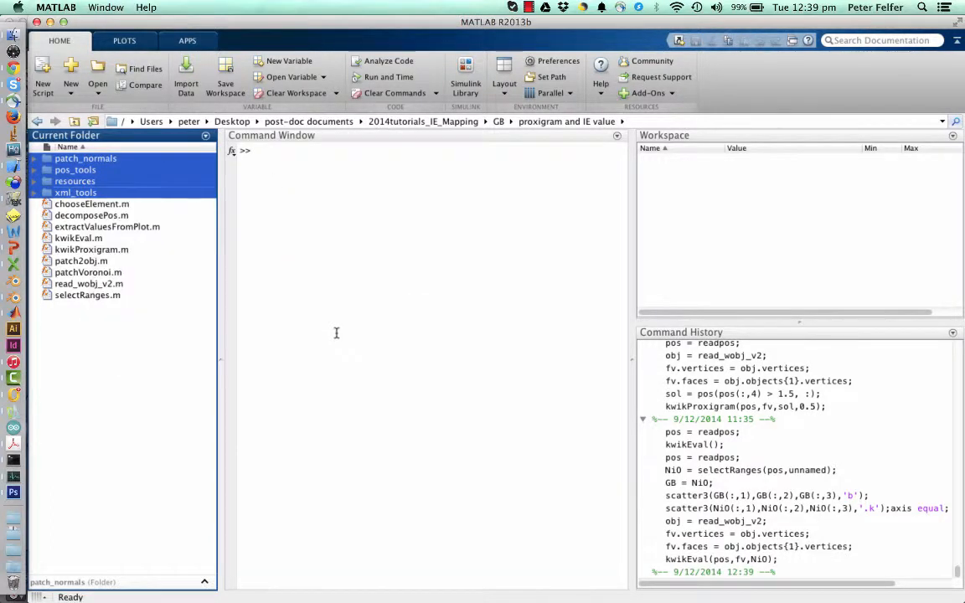
Run kwikEval(); in the command window
click(306, 160)
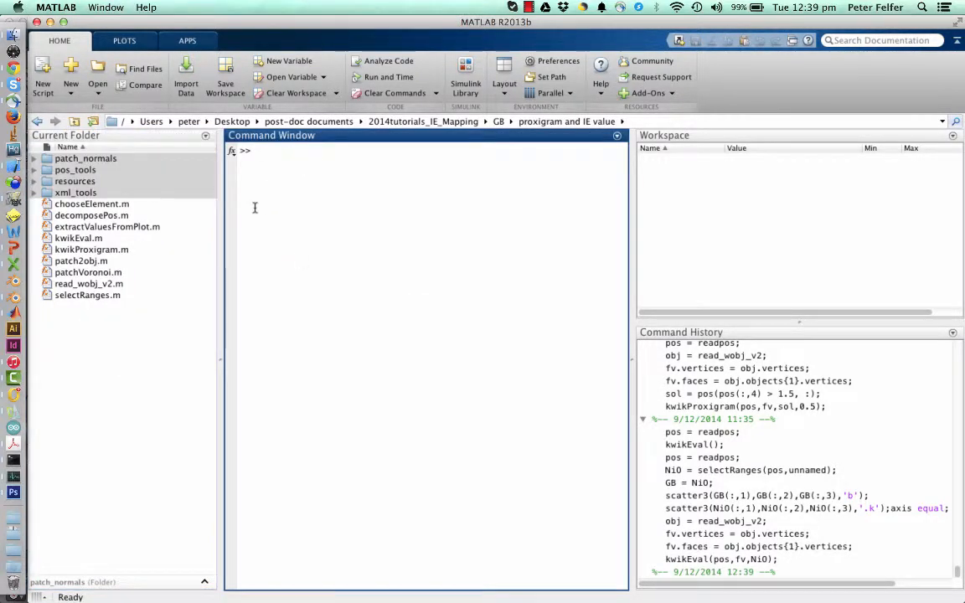
click(171, 321)
click(287, 151)
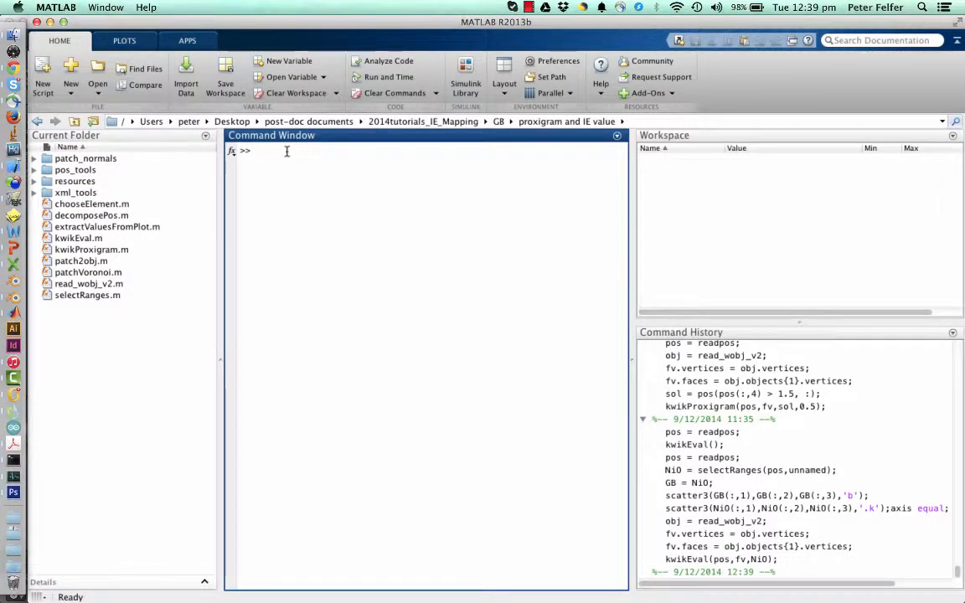
text(kwikEval())
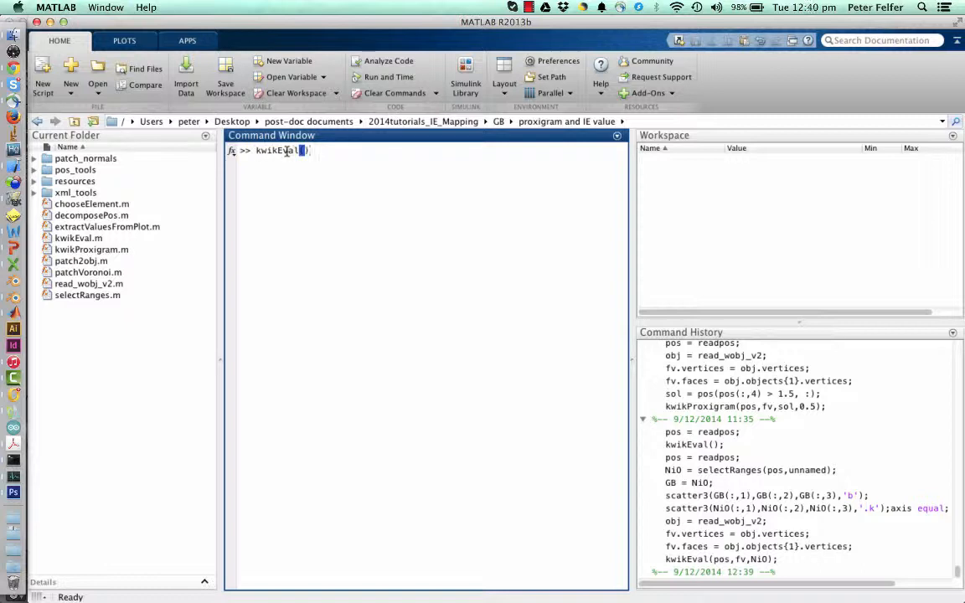
text(;)
key(Return)
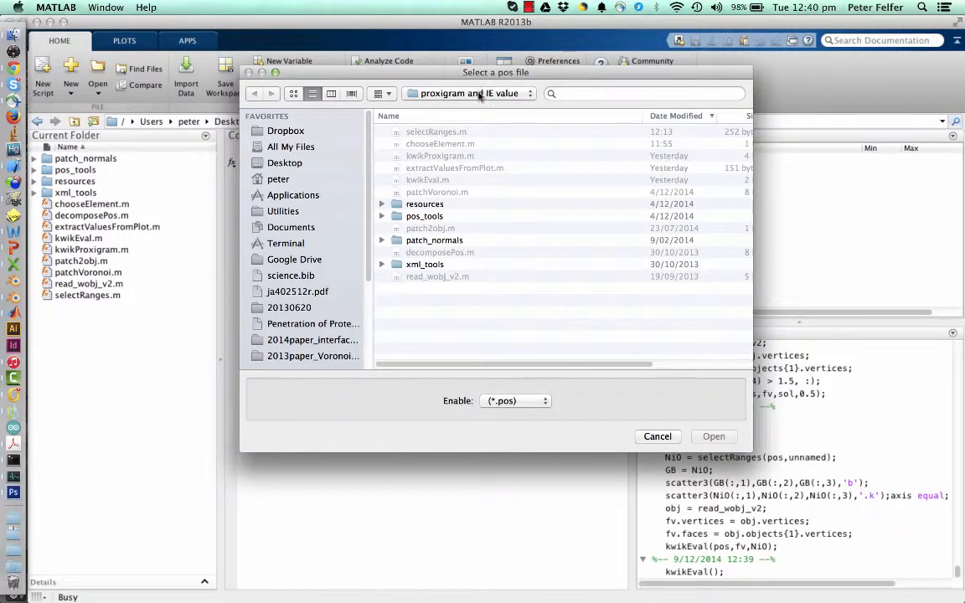
Load GB.pos from the GB folder as the pos file
click(432, 92)
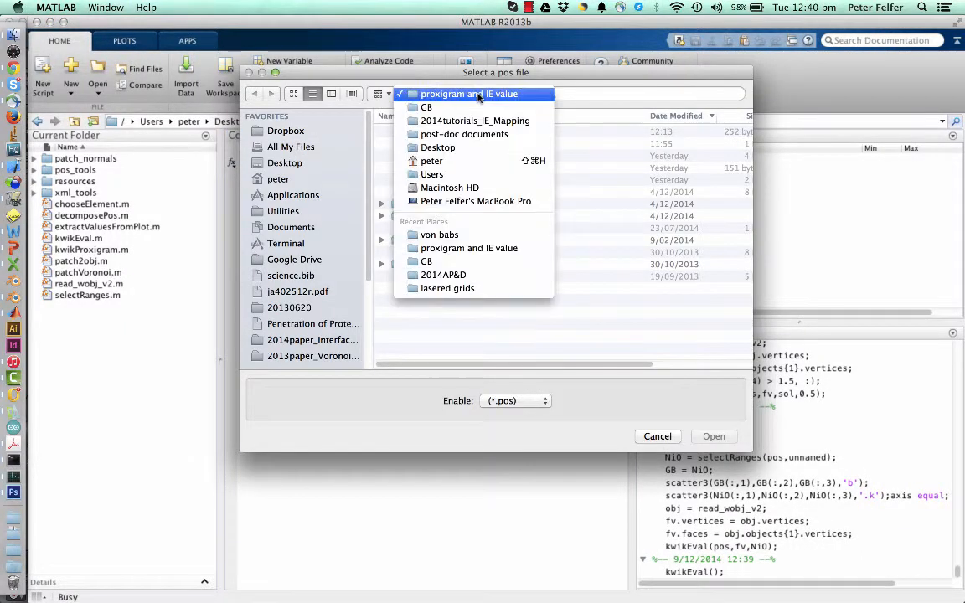
click(440, 260)
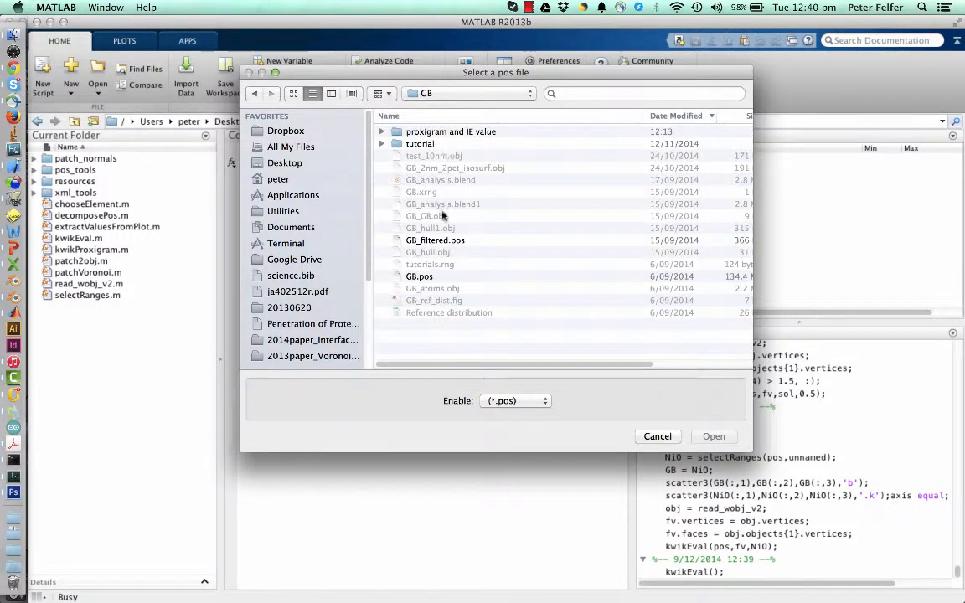
click(427, 277)
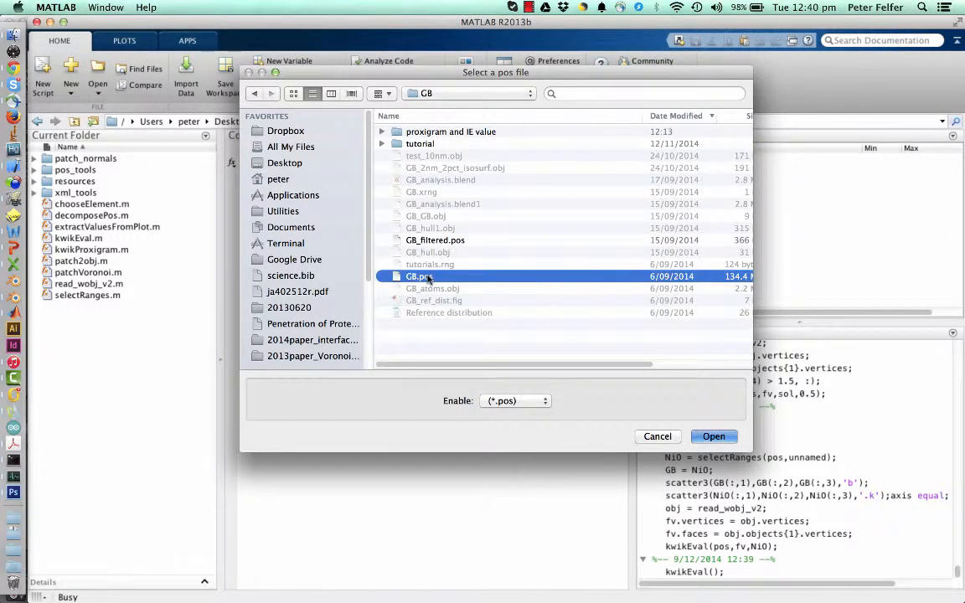
double_click(427, 277)
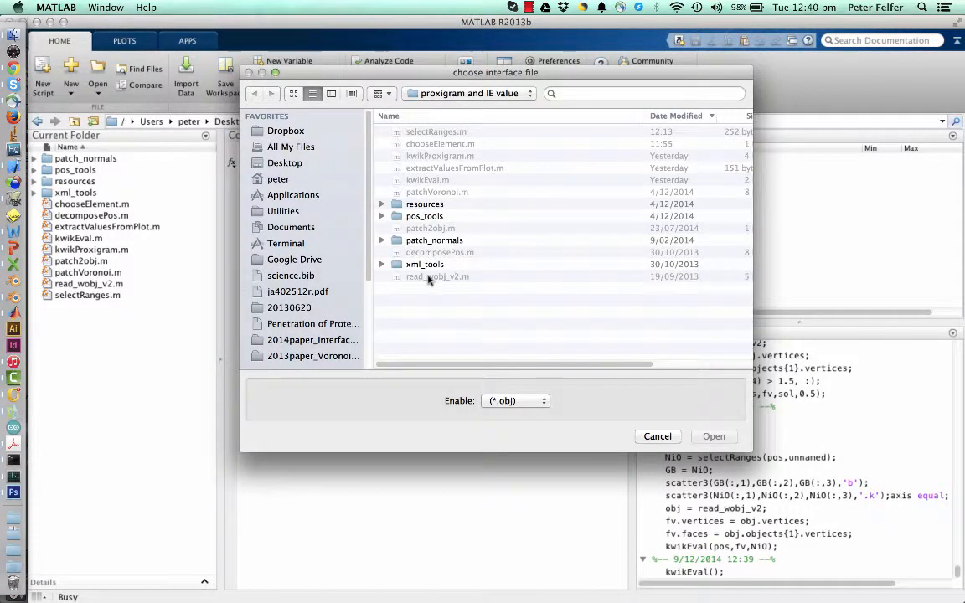
Load GB_GB.obj from the GB folder as the interface file
click(456, 94)
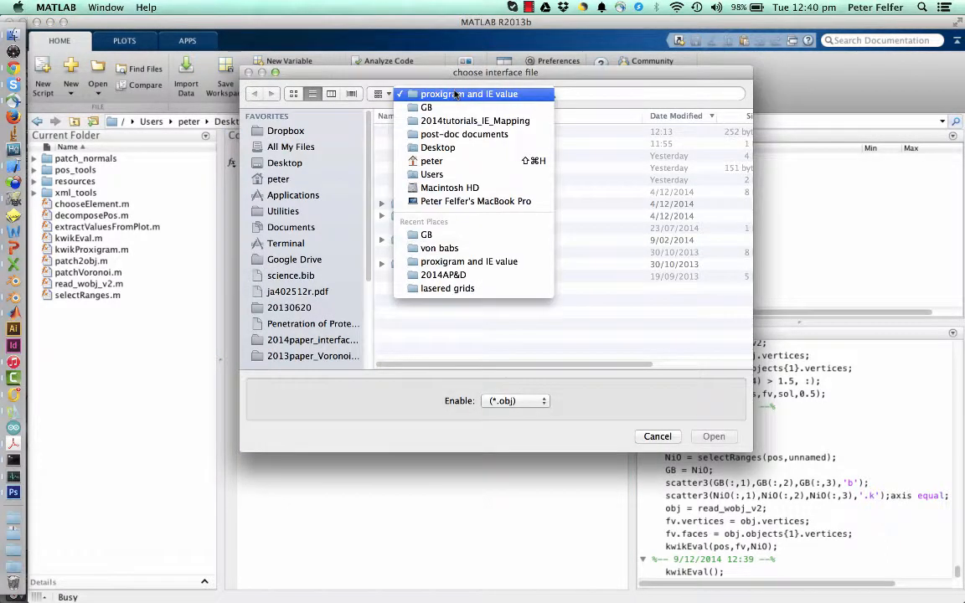
click(450, 239)
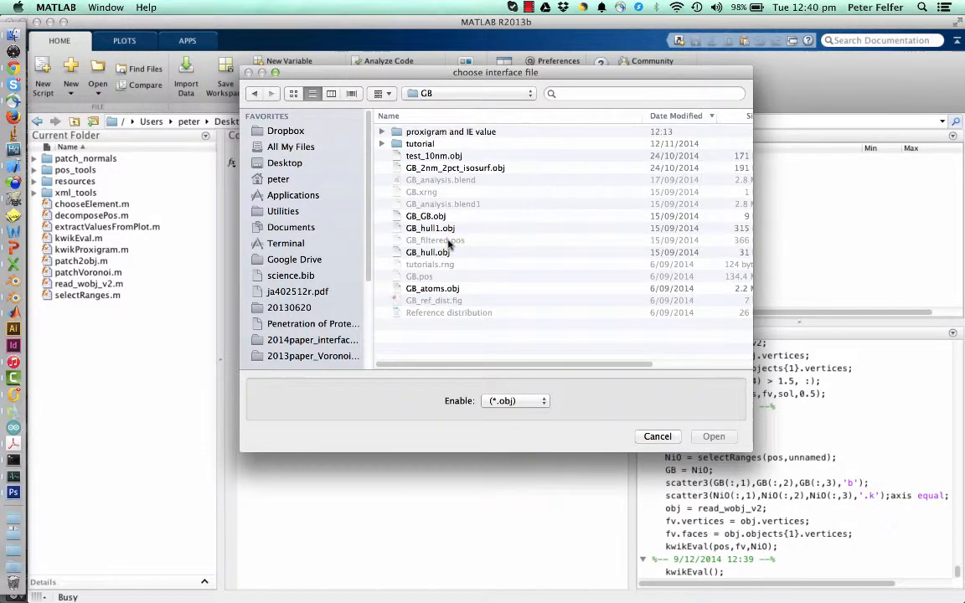
double_click(442, 220)
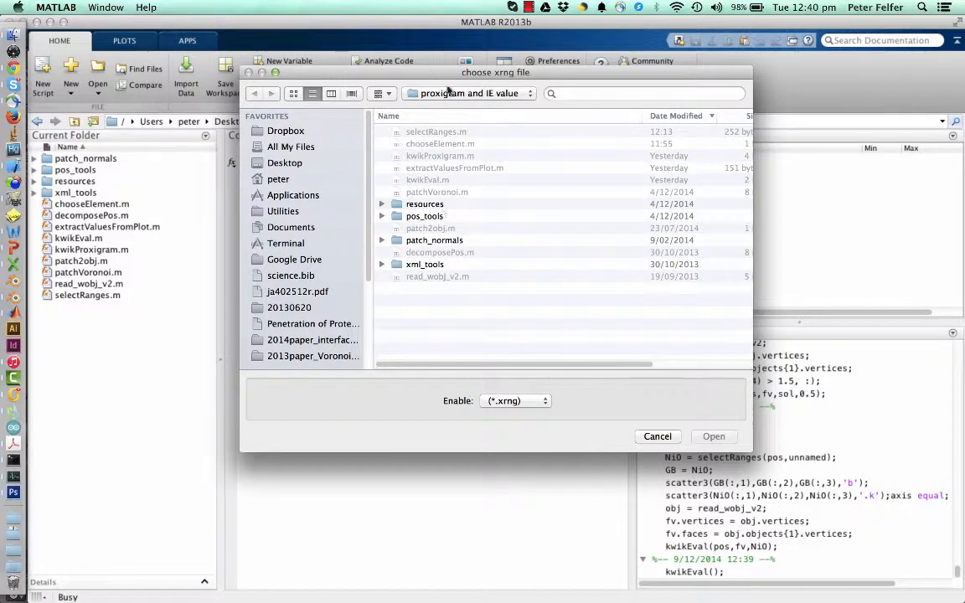
Load GB.xrng from the GB folder as the range file
click(448, 94)
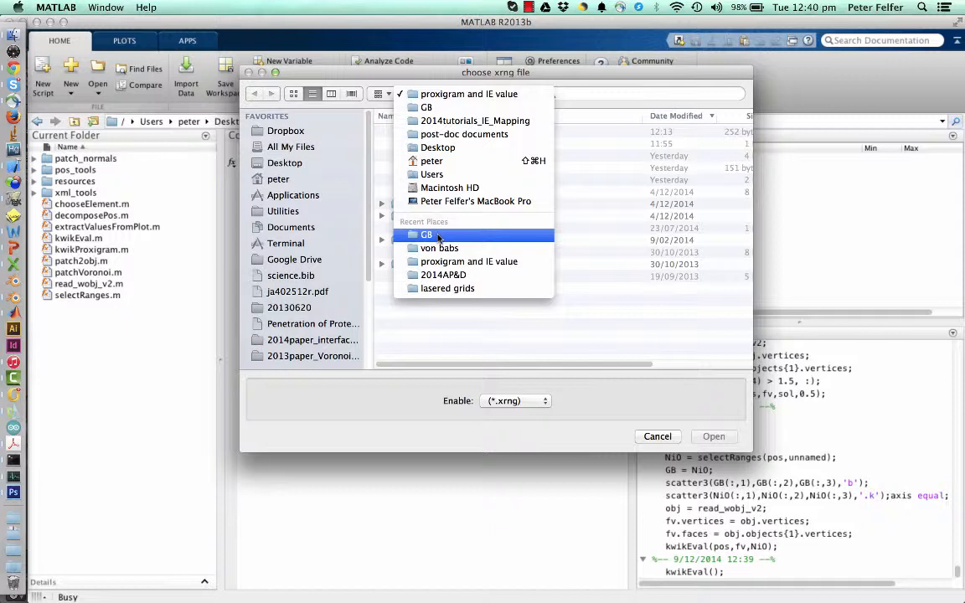
click(438, 238)
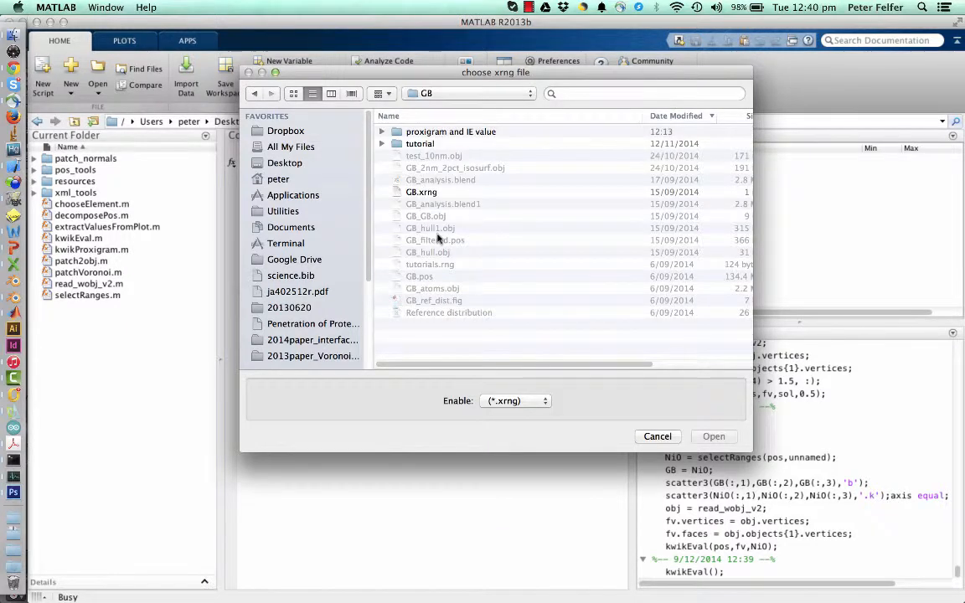
click(422, 192)
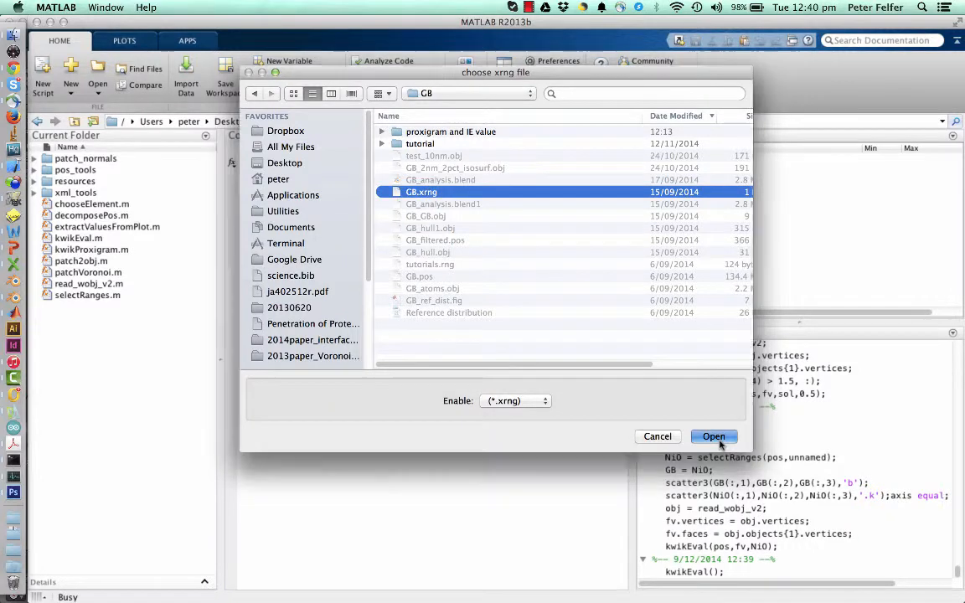
key(Return)
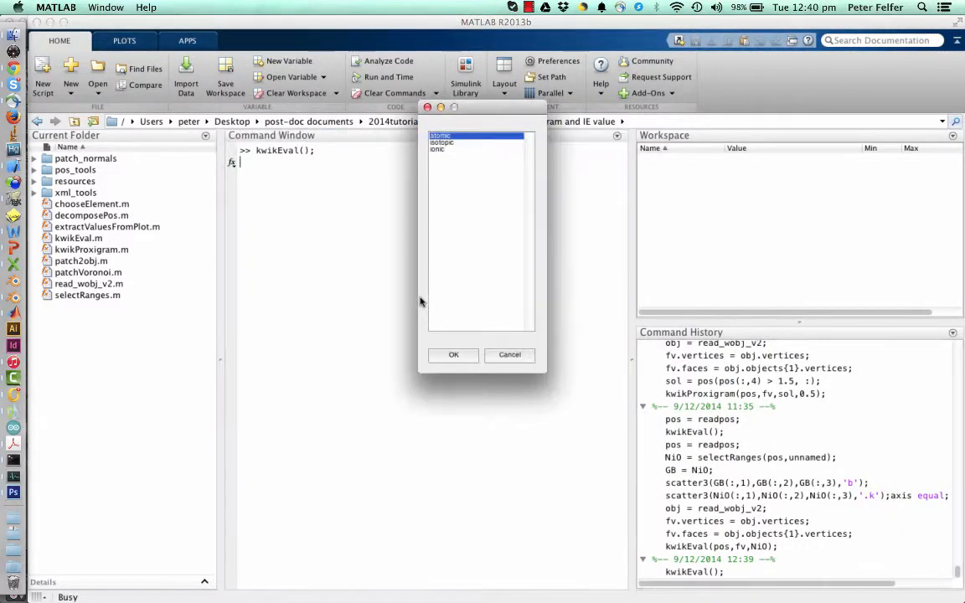
Evaluate the interface with atomic ranges for the first listed species and enlarge the excessGUI plot window
click(457, 354)
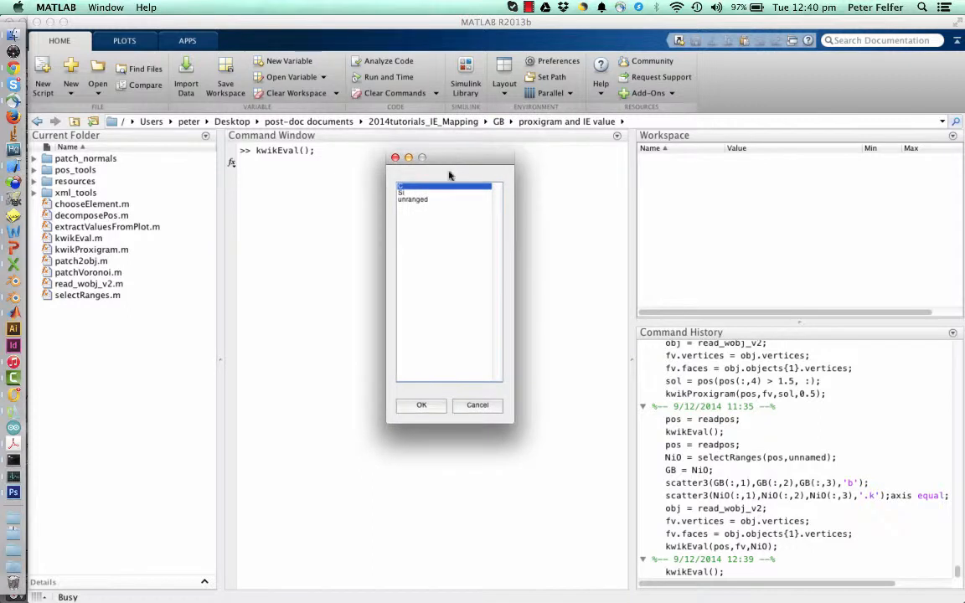
click(422, 406)
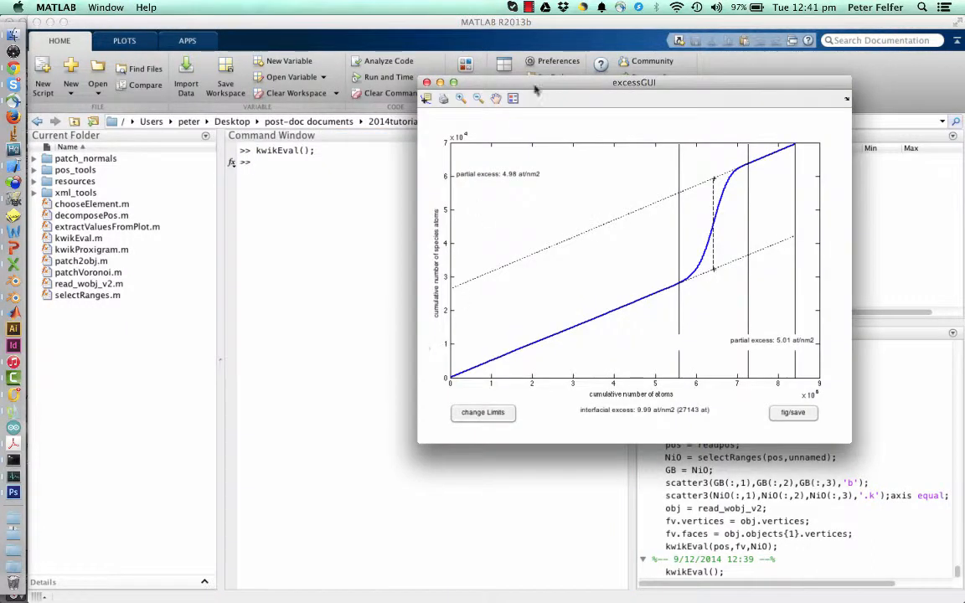
drag(629, 88, 397, 55)
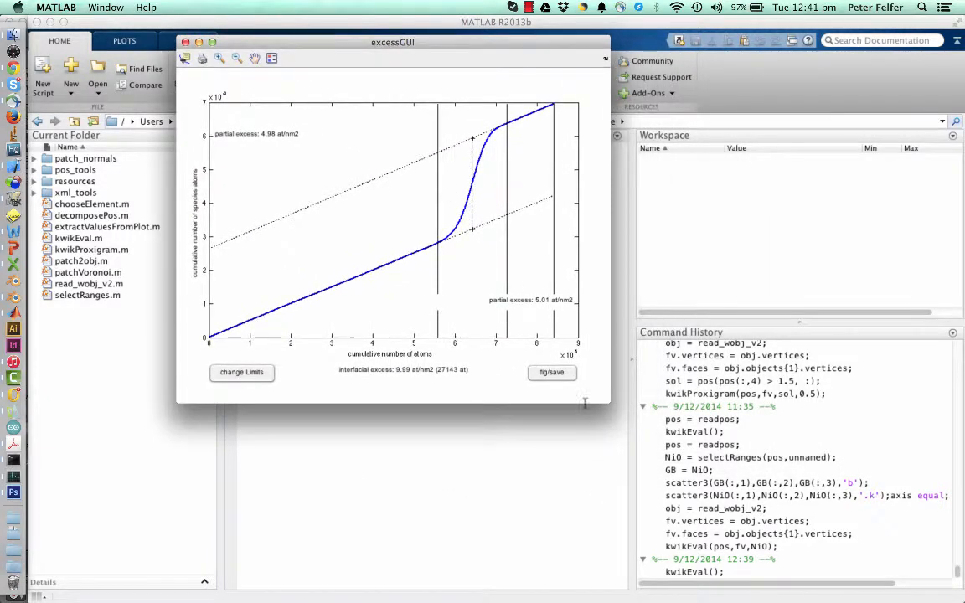
drag(624, 410, 721, 481)
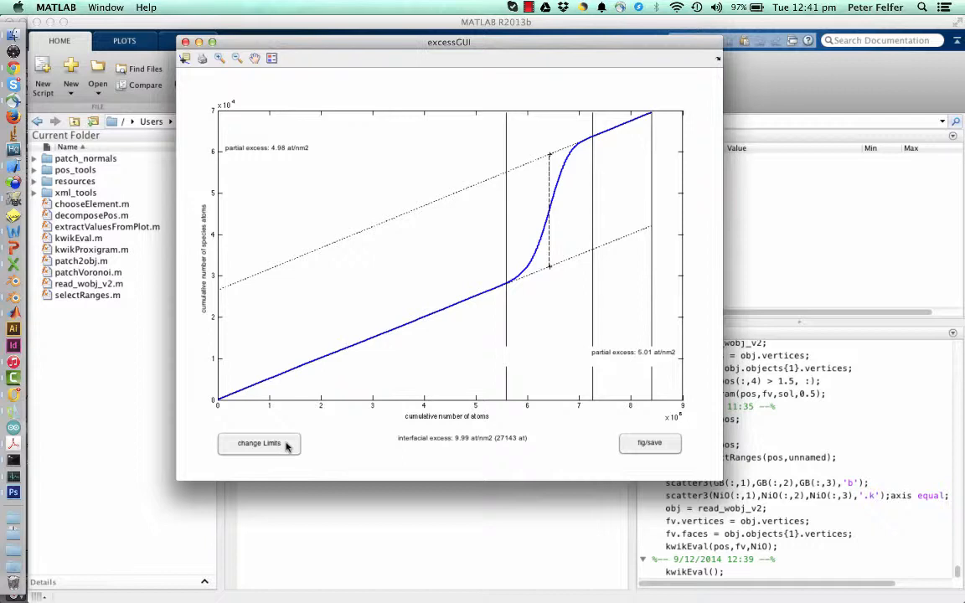
Set the two fit limits before the interface to about 5.3 and 0.5 million cumulative atoms
click(264, 445)
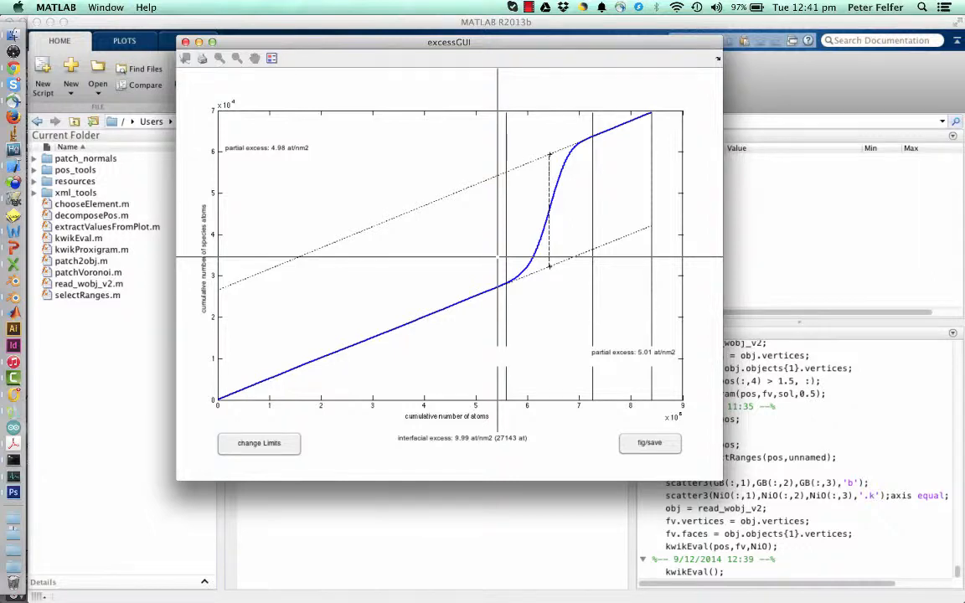
click(491, 257)
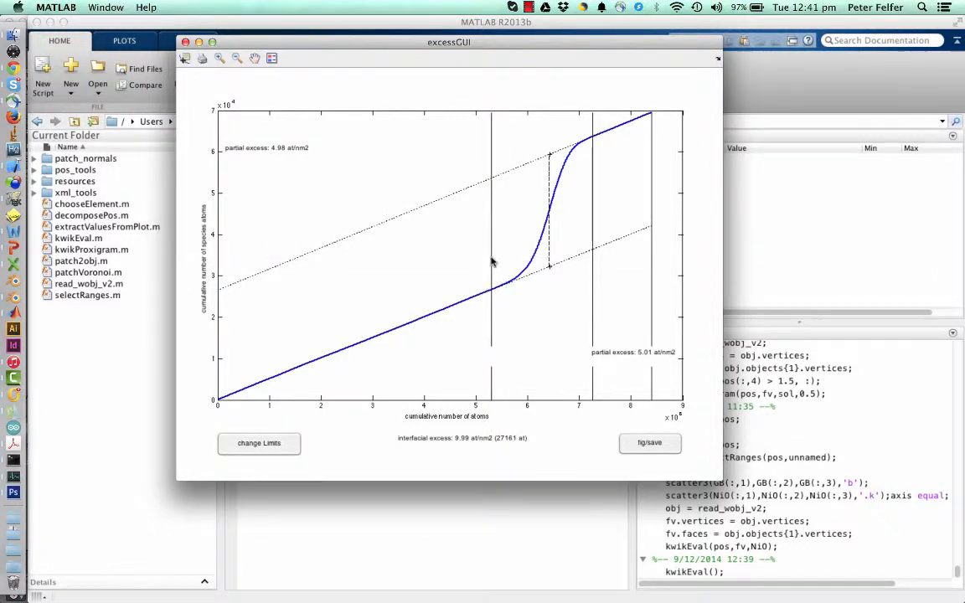
click(280, 442)
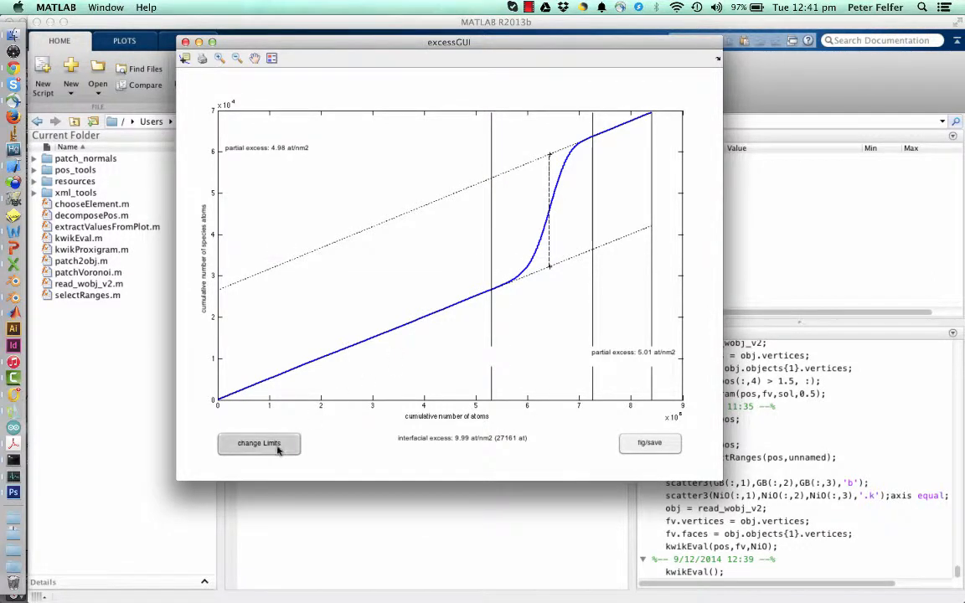
click(245, 352)
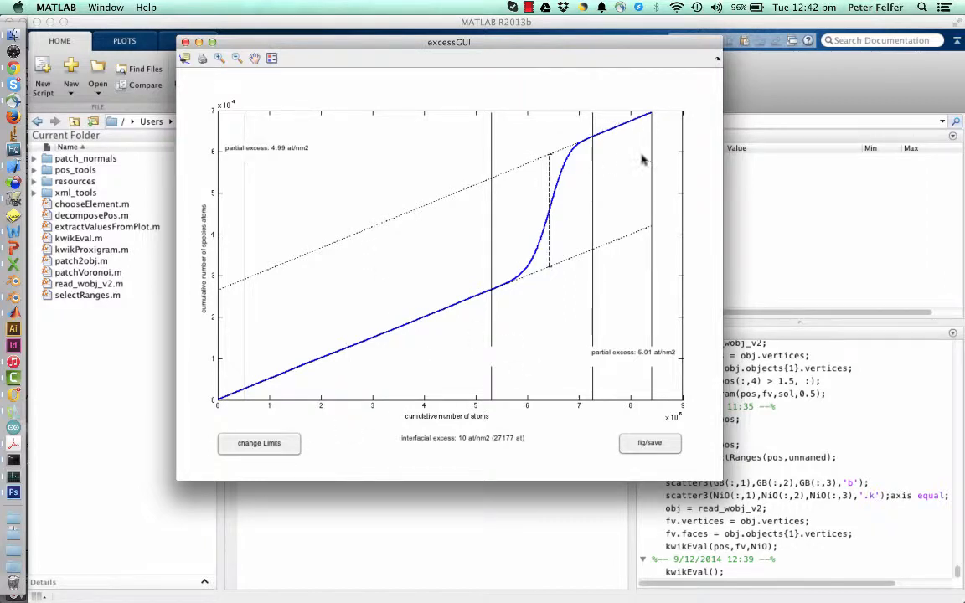
Set the two fit limits beyond the interface to about 7.4 and 8.3 million cumulative atoms
click(283, 450)
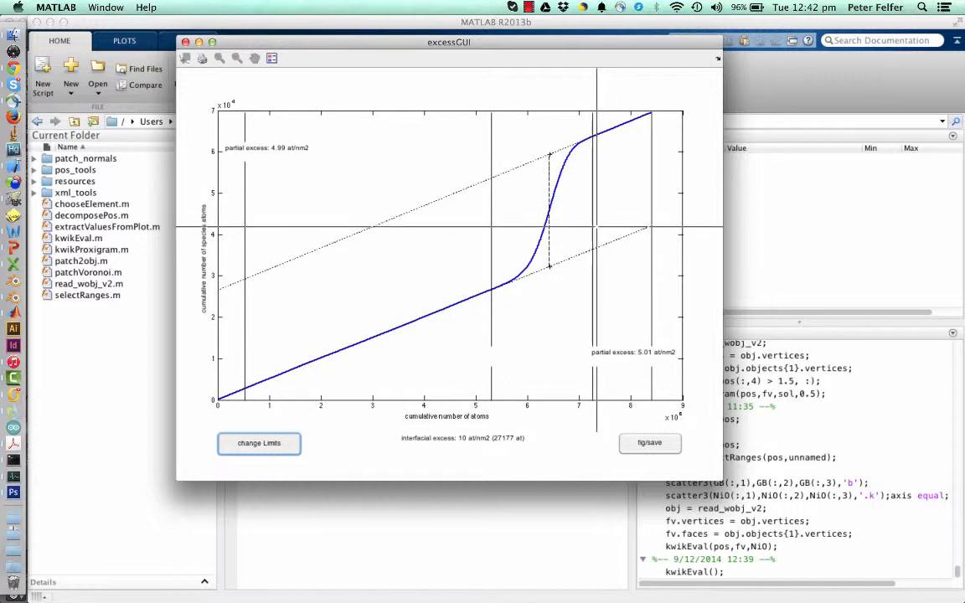
click(599, 227)
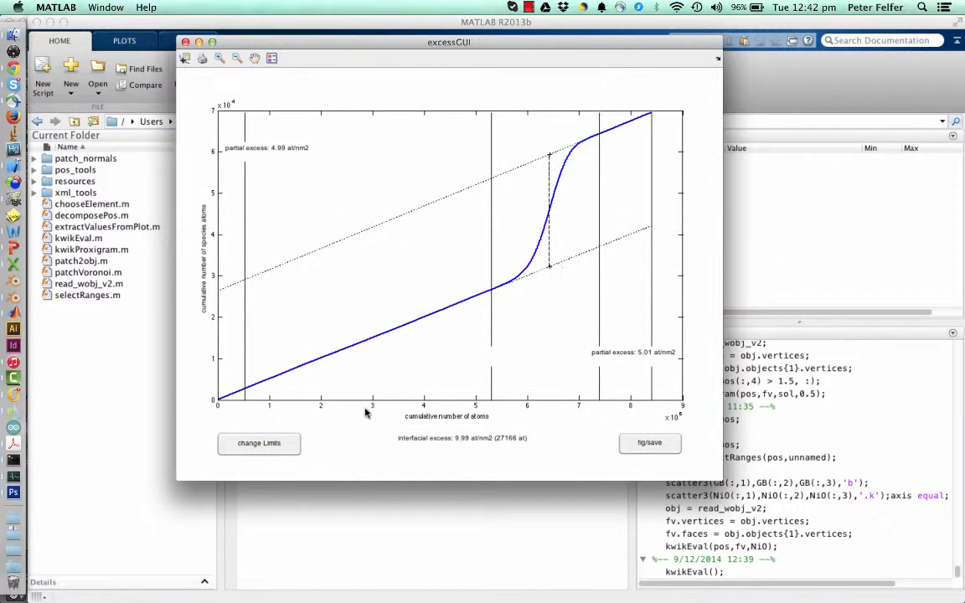
click(264, 453)
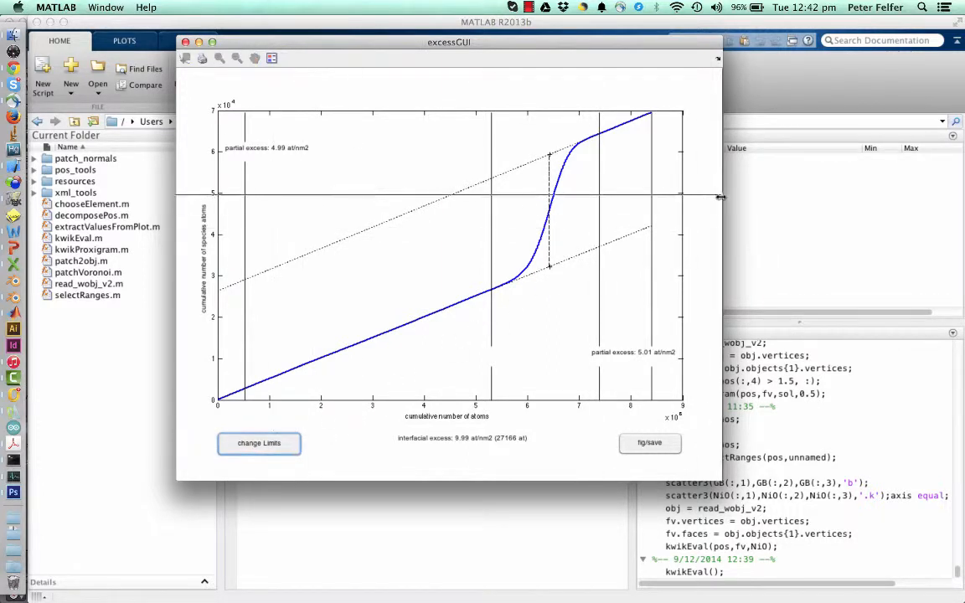
click(645, 215)
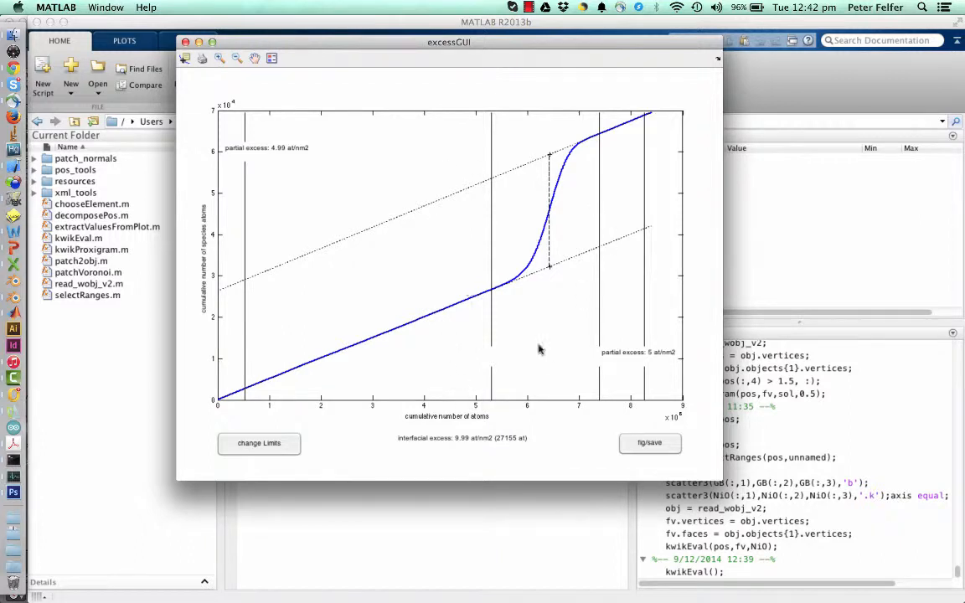
Export the cumulative diagram to its own figure window without saving a file, and move that window aside
click(651, 444)
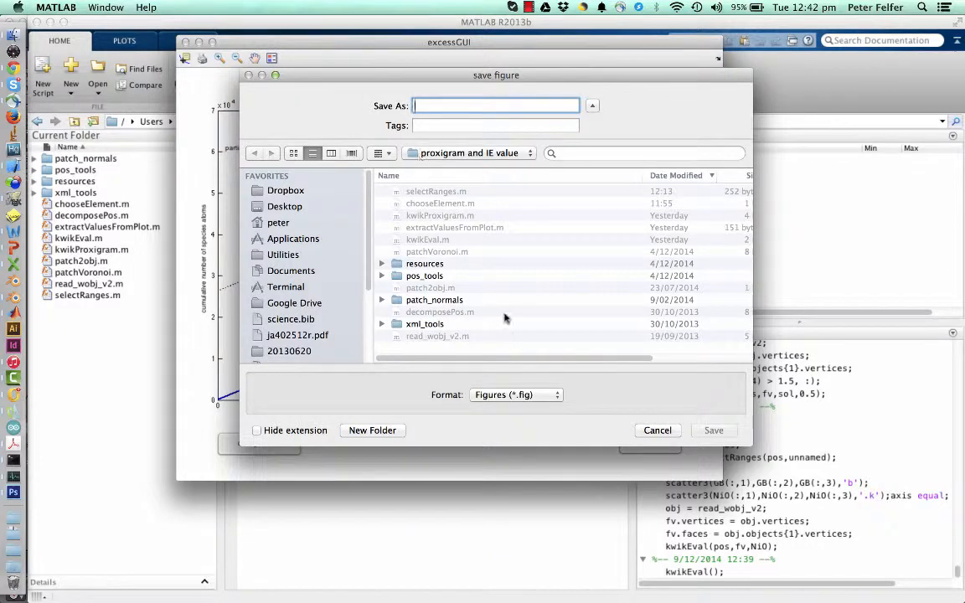
click(656, 430)
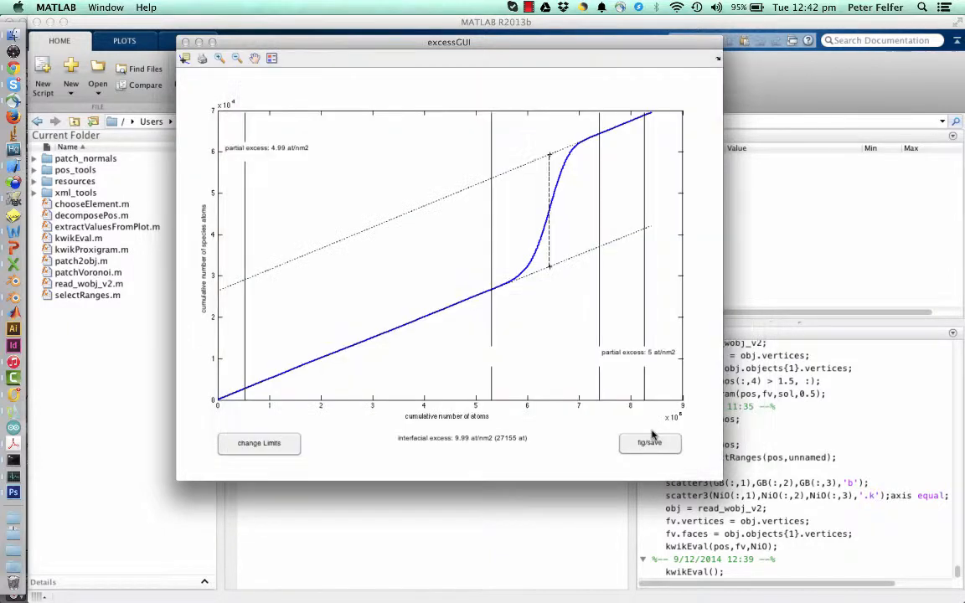
click(652, 438)
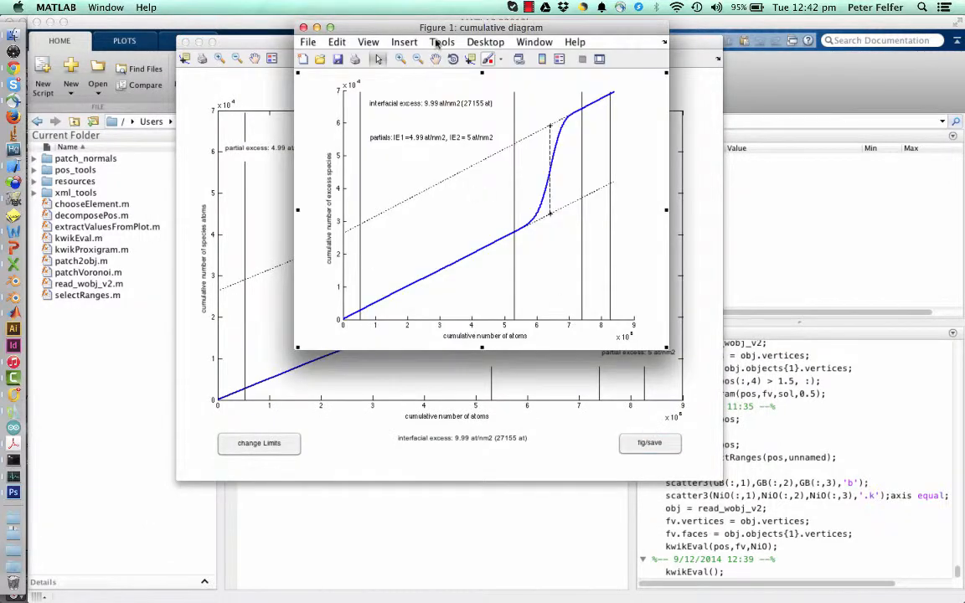
drag(394, 25, 279, 100)
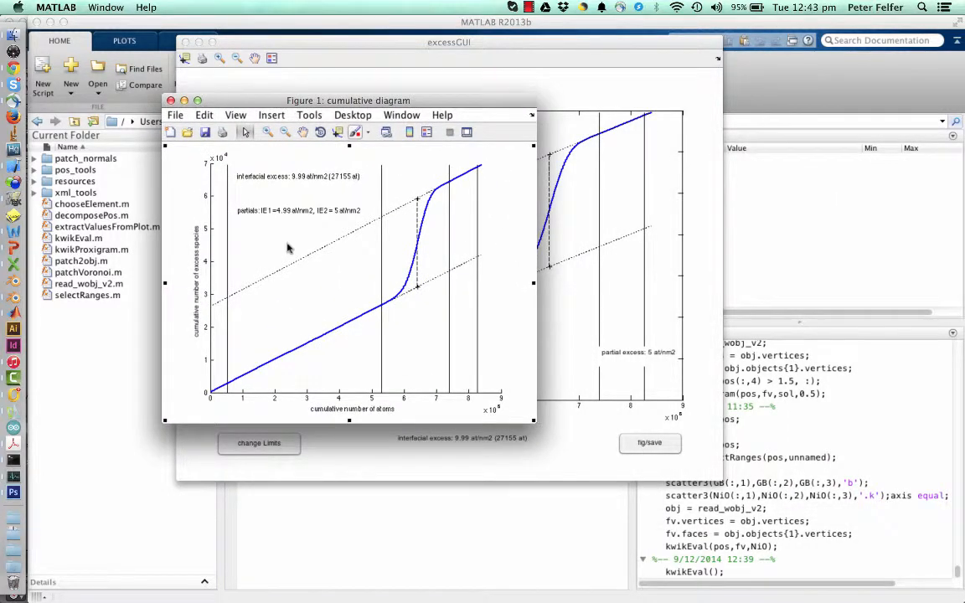
Reposition the partials text label slightly higher in the cumulative diagram, and close the figure and excessGUI windows
click(280, 215)
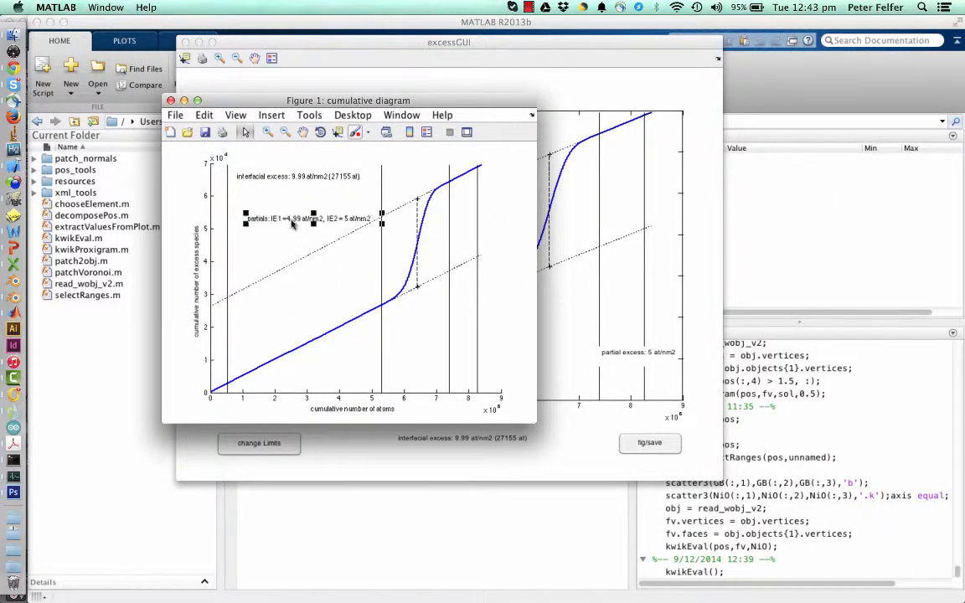
drag(280, 216, 280, 209)
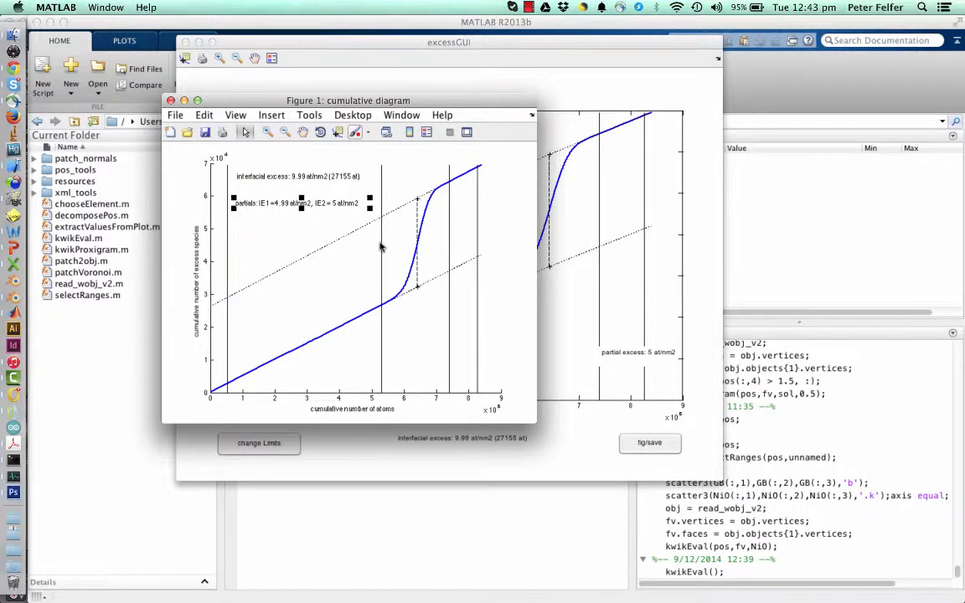
click(381, 248)
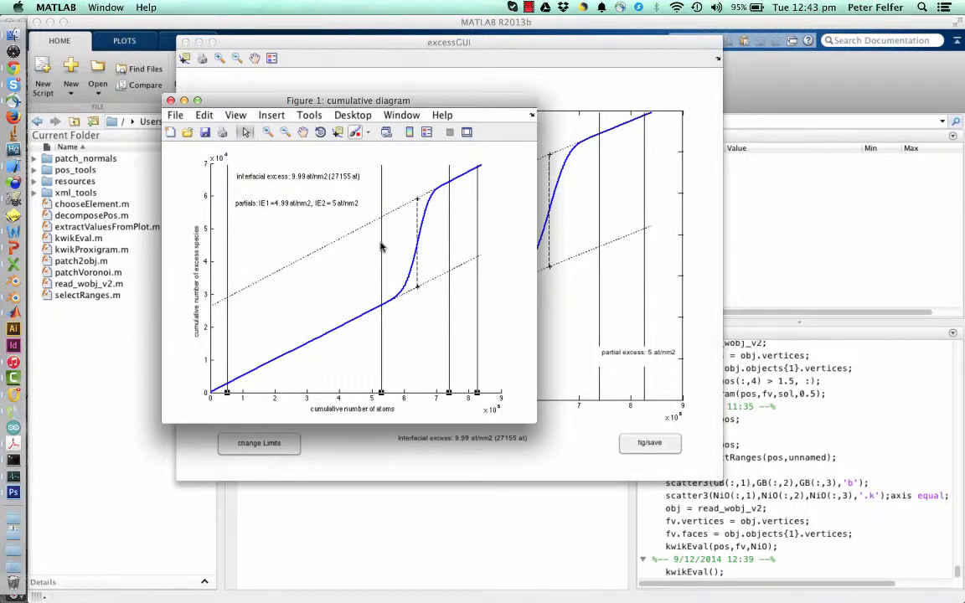
click(443, 273)
click(281, 203)
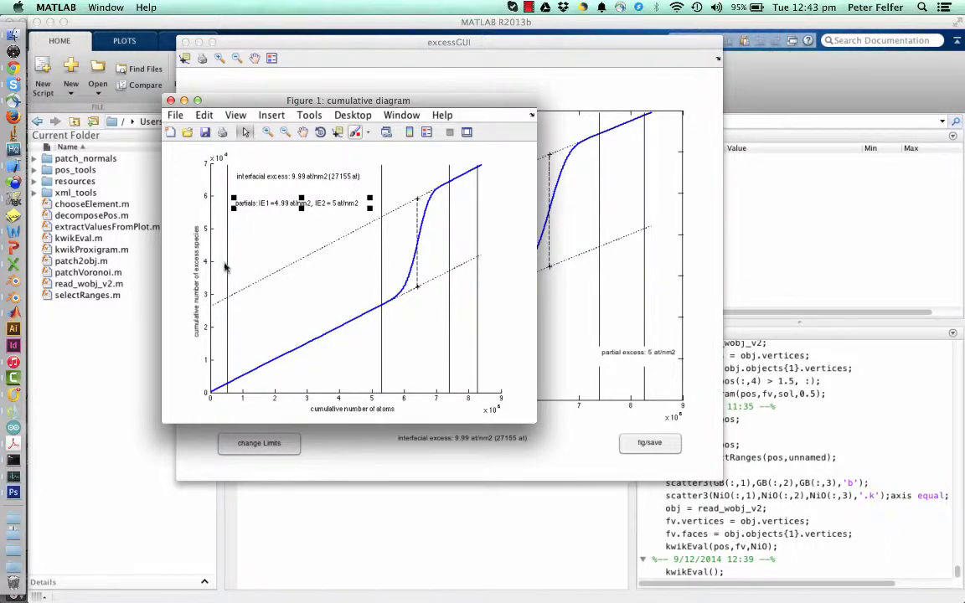
click(171, 102)
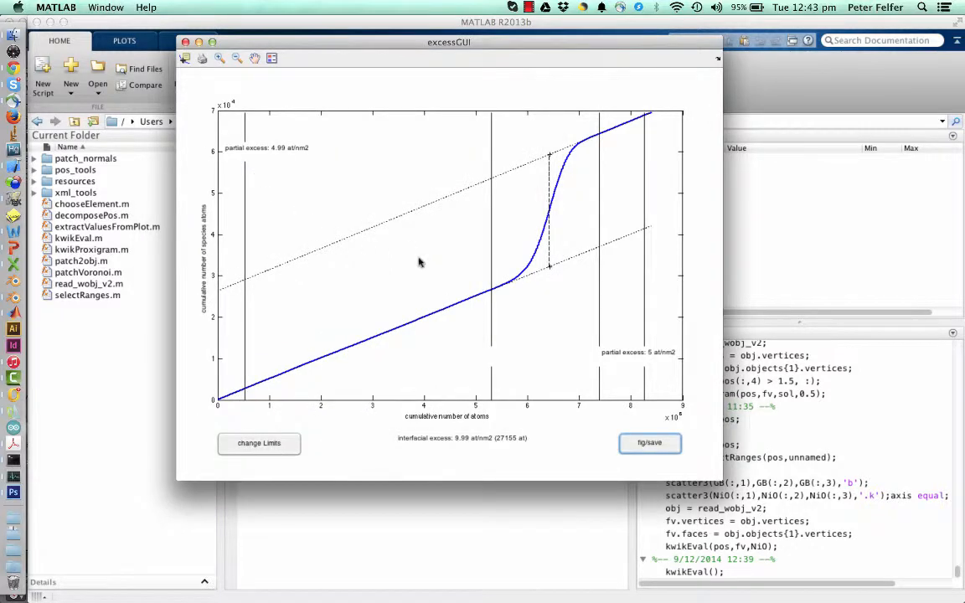
click(186, 43)
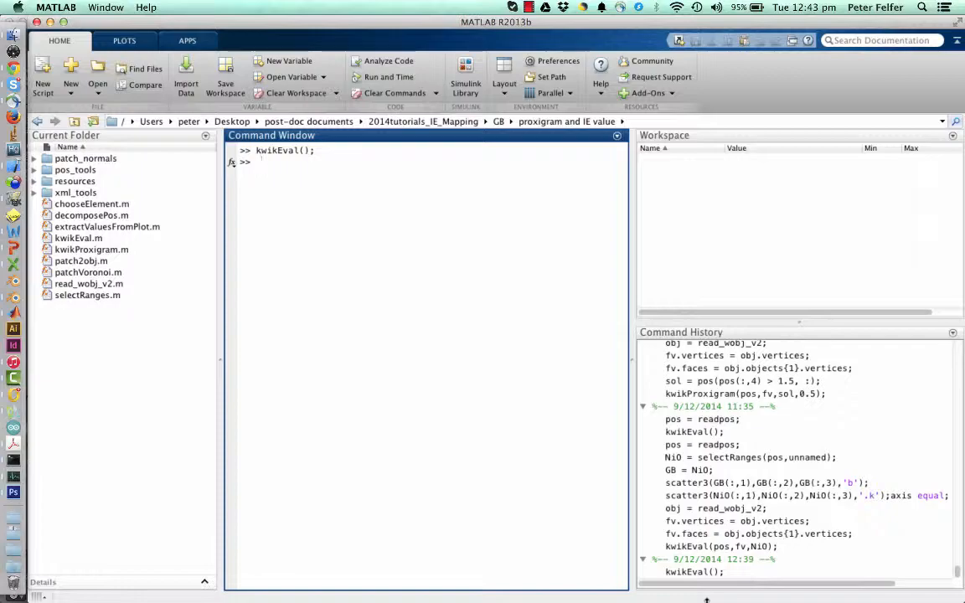
Switch to Blender and examine the NiO atoms and interface mesh from another angle
key(ctrl+Up)
click(671, 234)
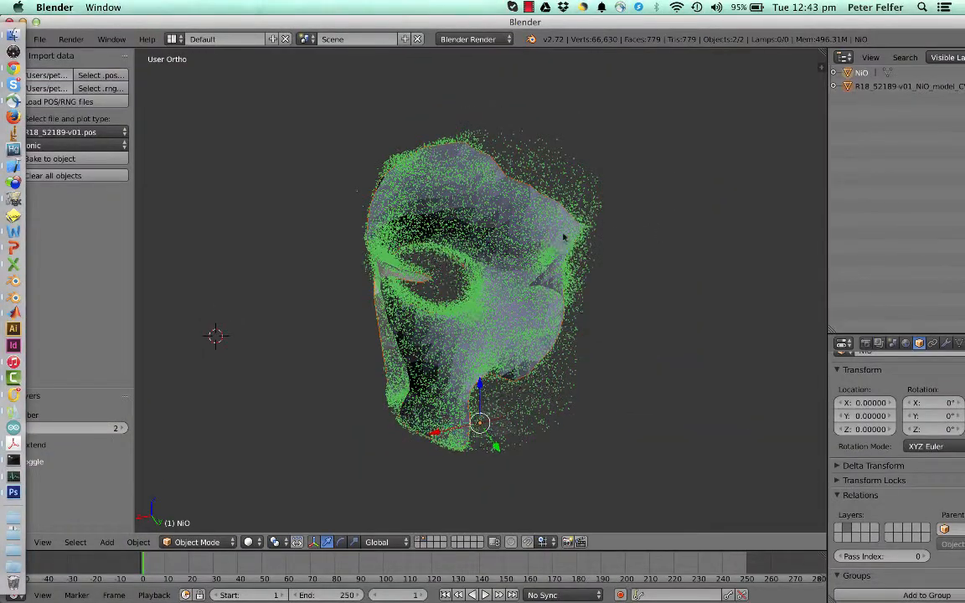
drag(565, 237, 544, 361)
Switch back to MATLAB and run pos = readpos; in the command window
key(ctrl+Up)
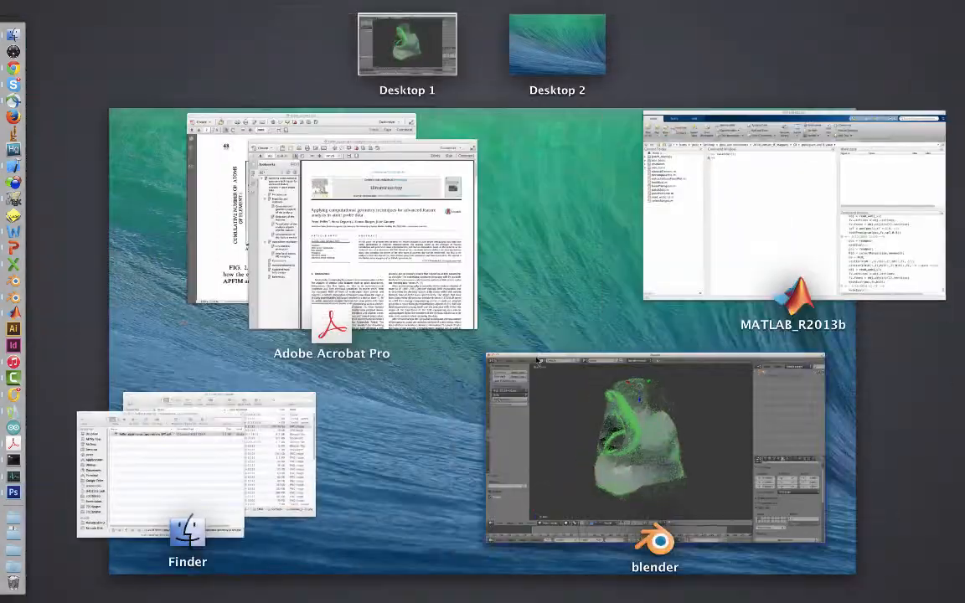
click(769, 261)
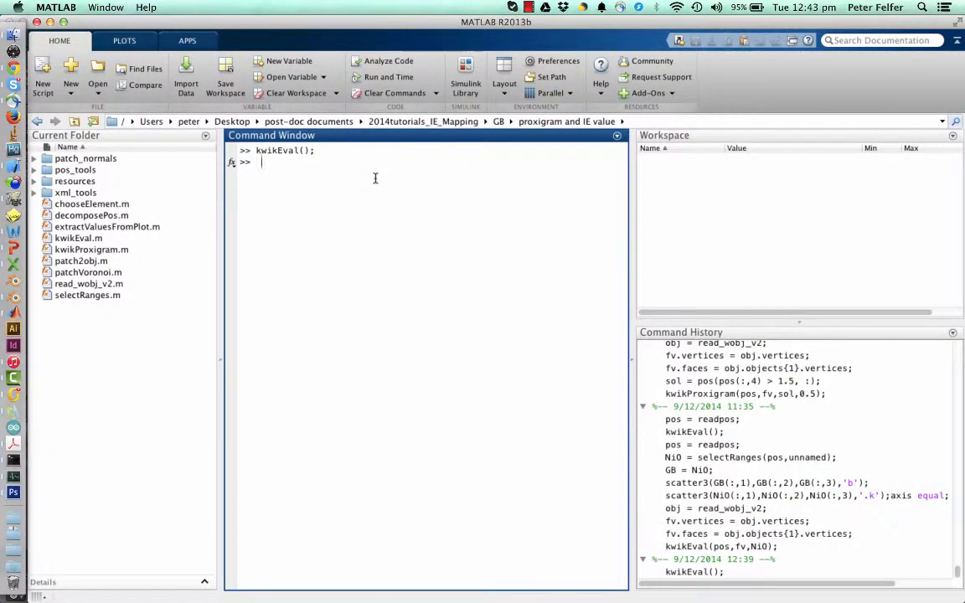
text(pos =)
key(BackSpace)
key(BackSpace)
key(BackSpace)
key(BackSpace)
key(BackSpace)
key(BackSpace)
text(pos = readpos;)
key(Return)
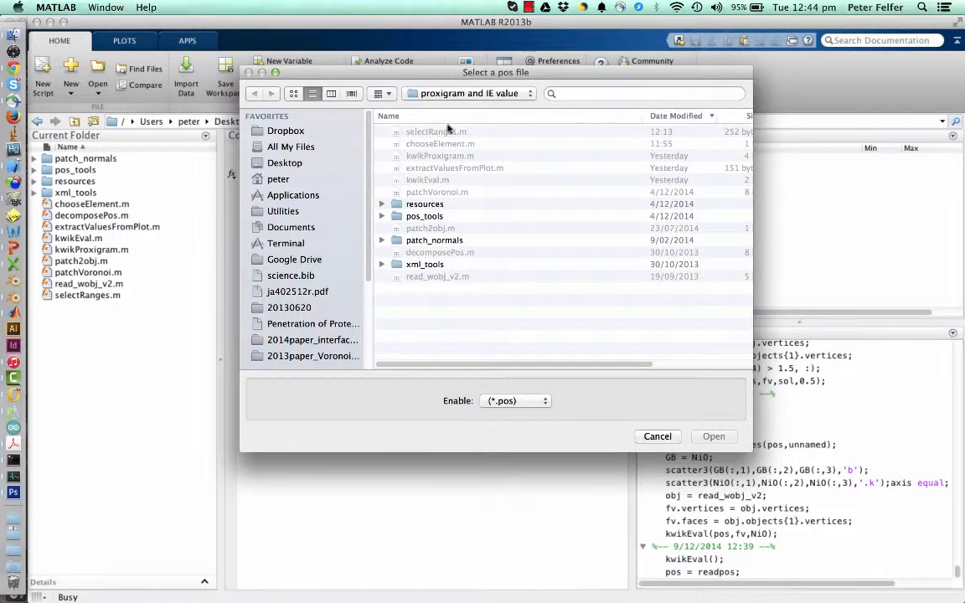
Load R18_52189-v01.pos from the von babs folder and inspect the contents of the pos variable
click(464, 94)
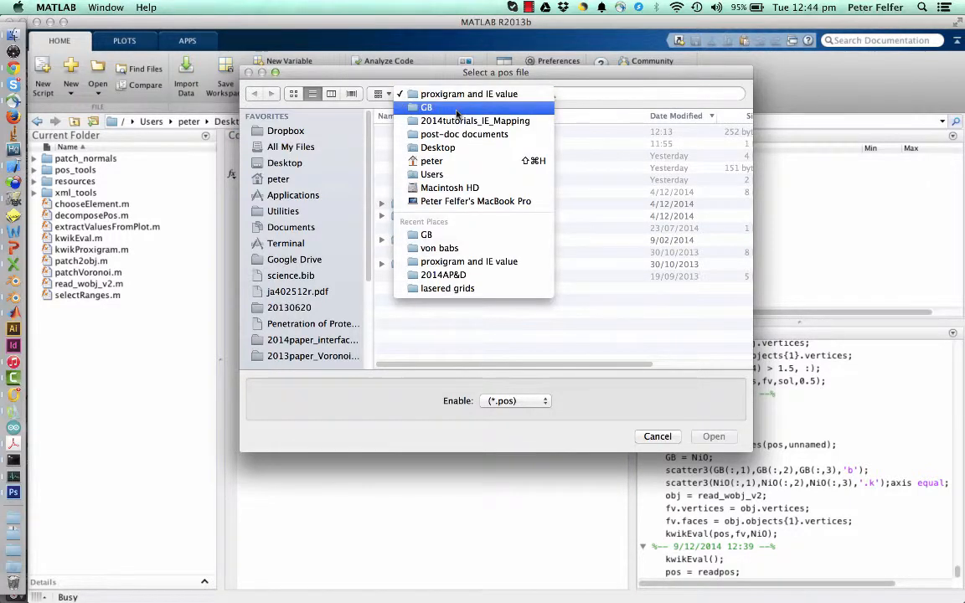
click(444, 249)
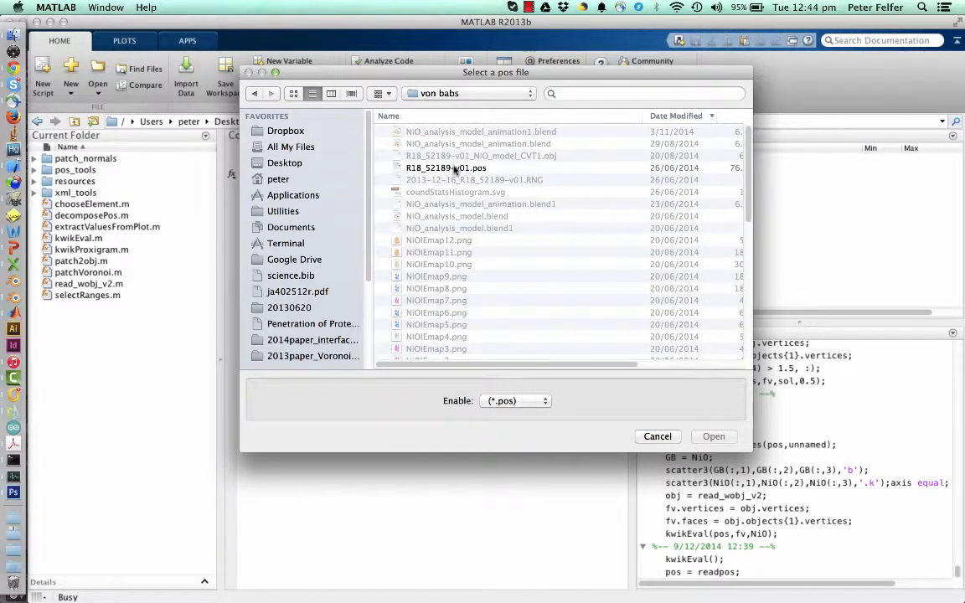
double_click(455, 168)
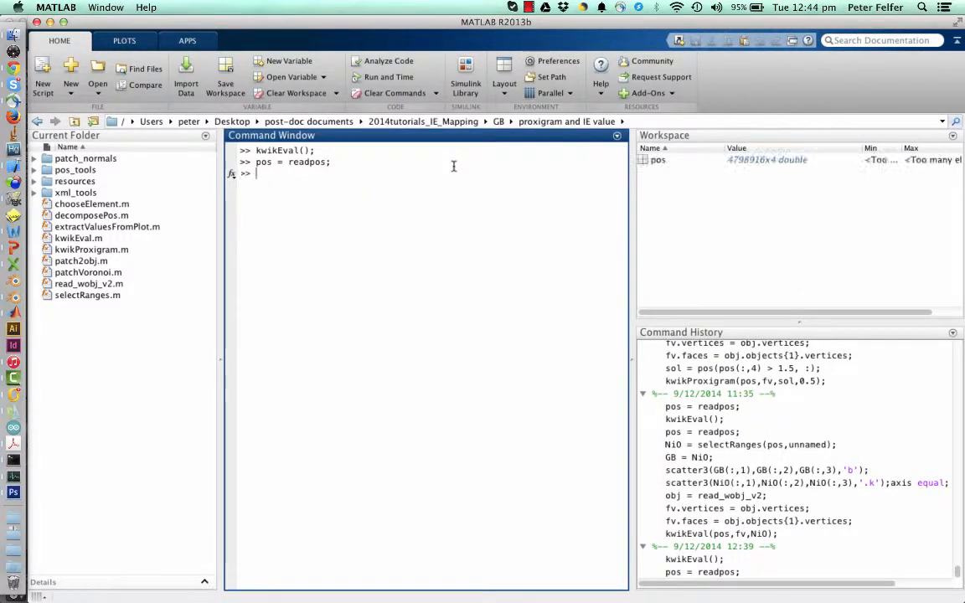
double_click(655, 161)
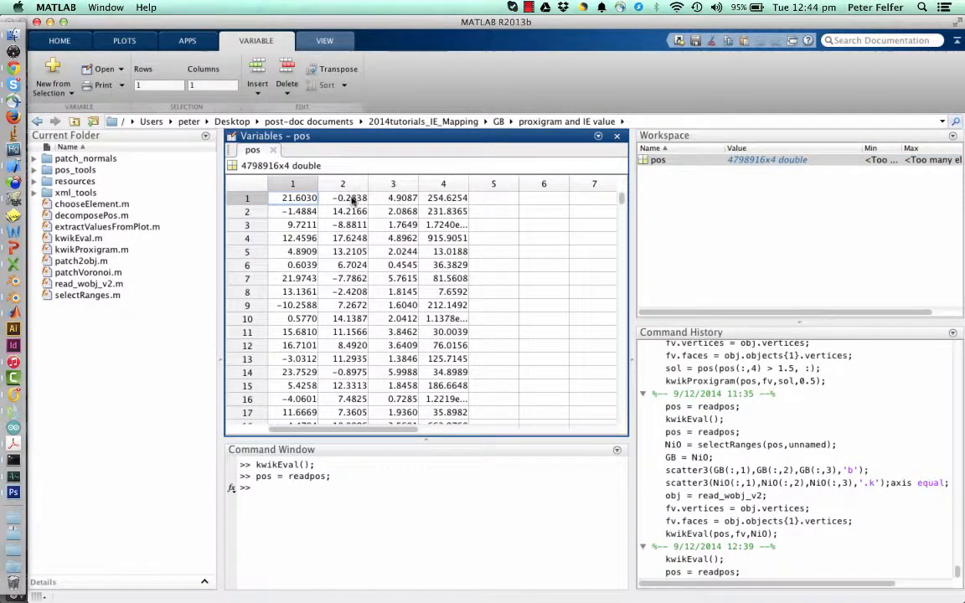
click(274, 151)
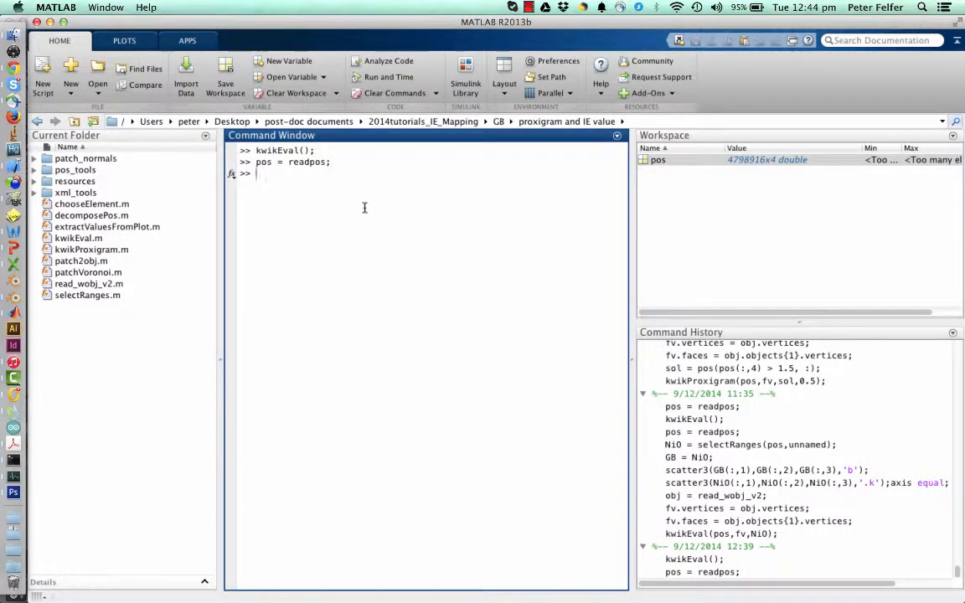
Run obj = read_wobj_v2; and load R18_52189-v01_NiO_model_CVT.obj from the von babs folder
text(obj = read_wobj_v2;)
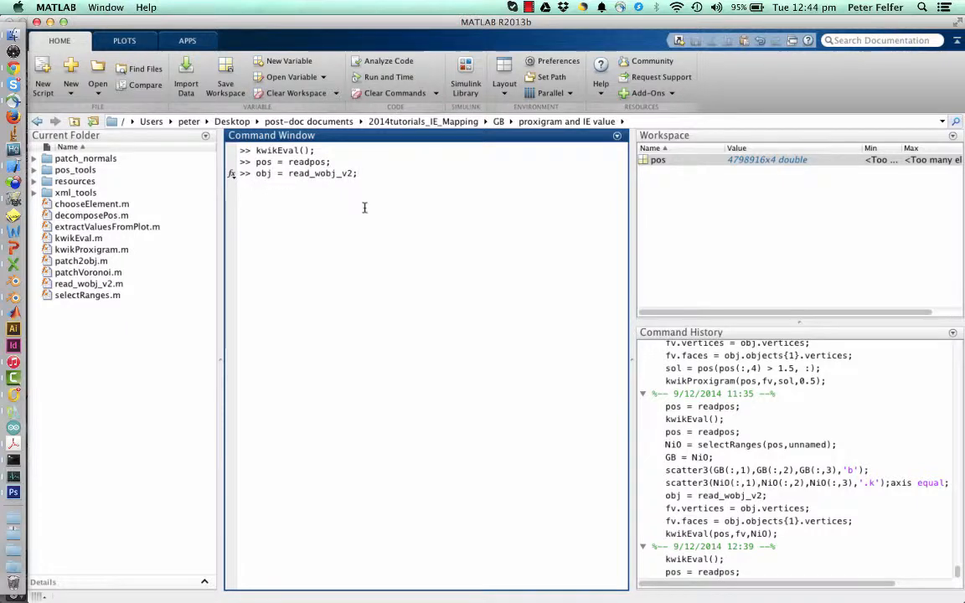
key(Return)
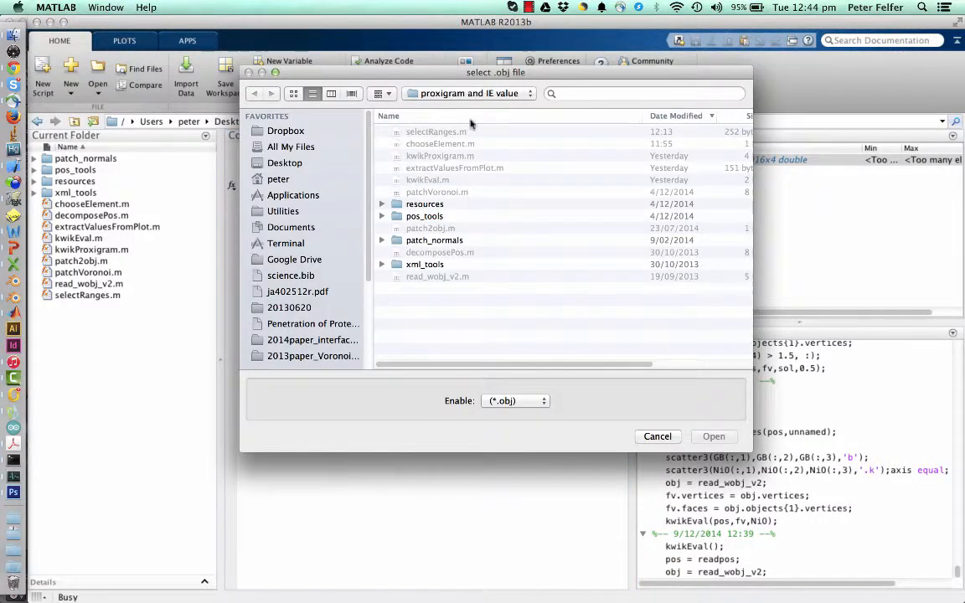
click(469, 93)
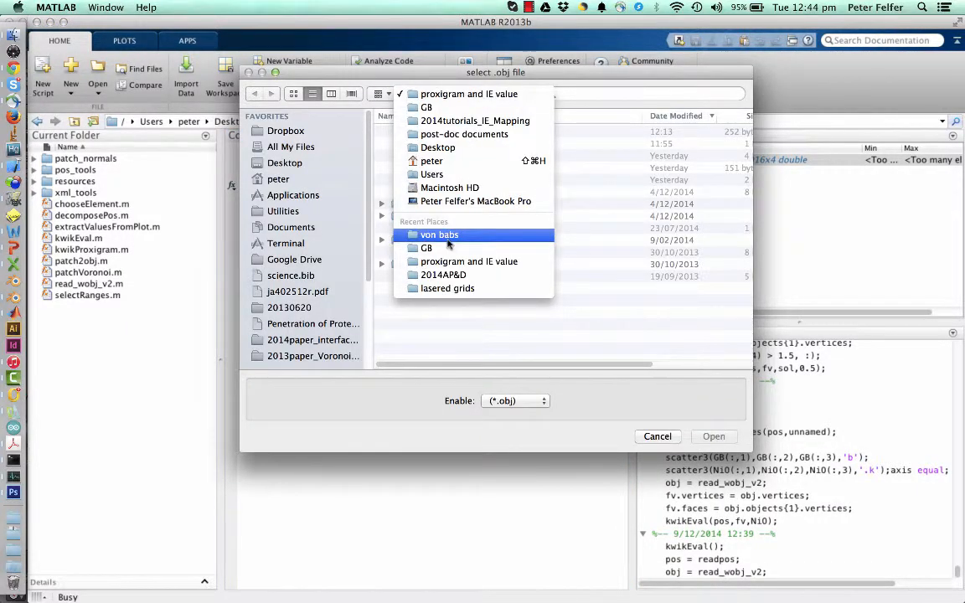
click(447, 238)
scroll(456, 246, down, 5)
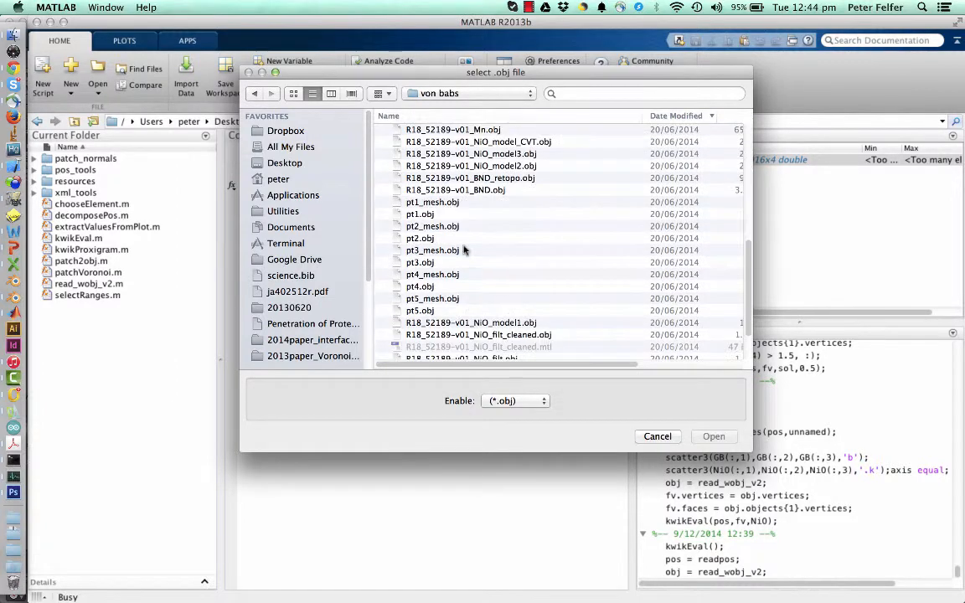
double_click(417, 143)
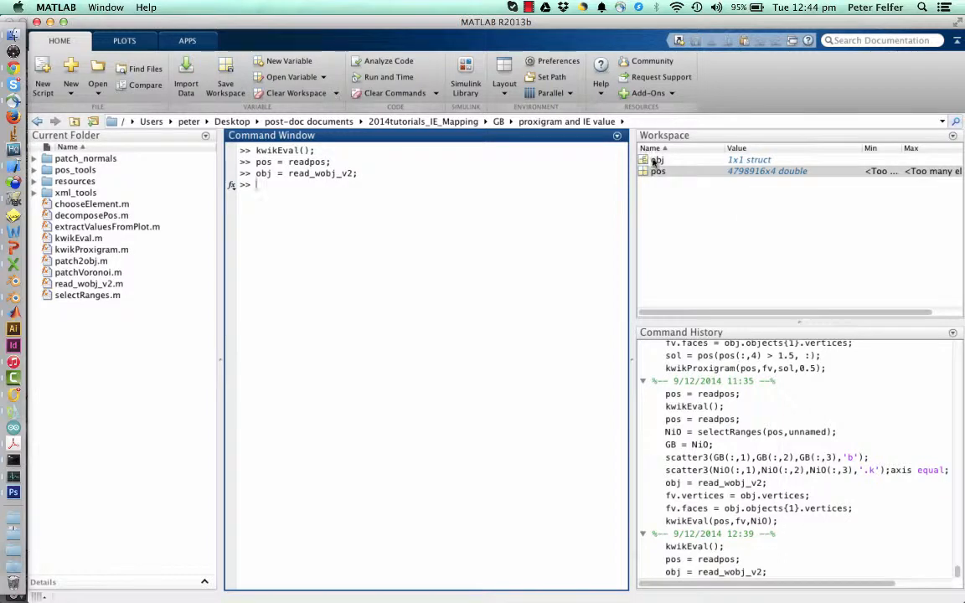
Inspect the fields of the obj struct and run fv.vertices = obj.vertices; in the command window
double_click(656, 160)
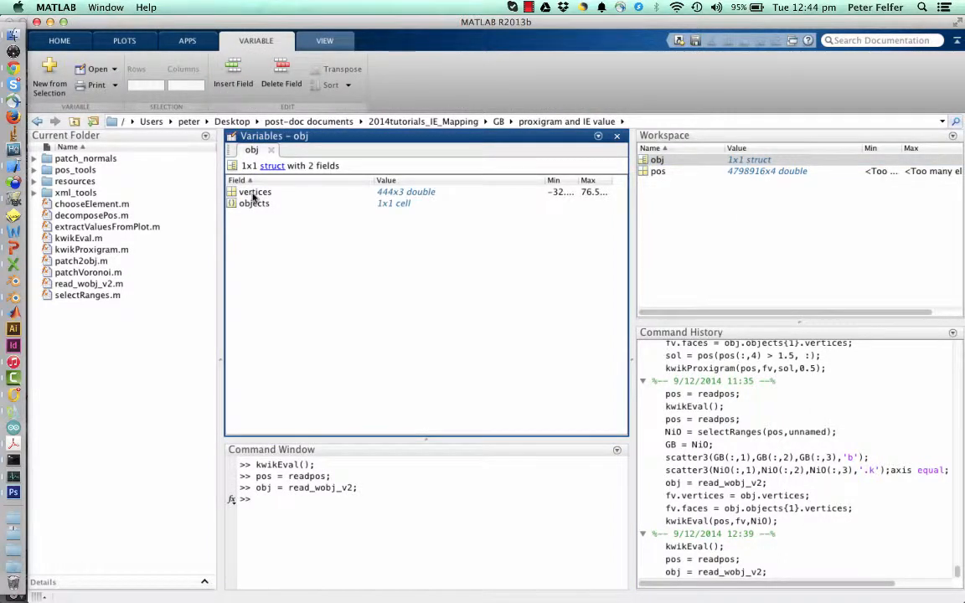
click(234, 203)
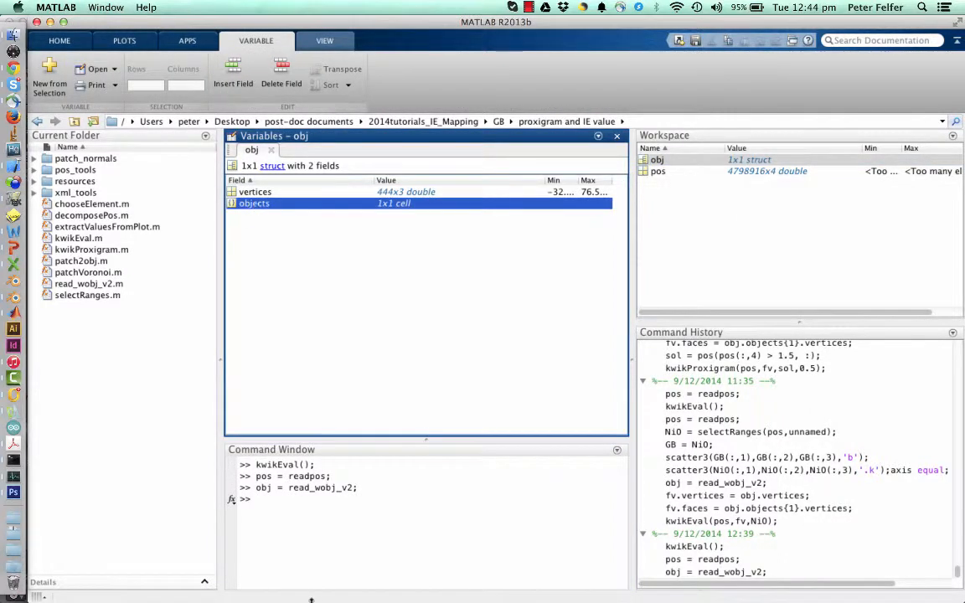
click(303, 497)
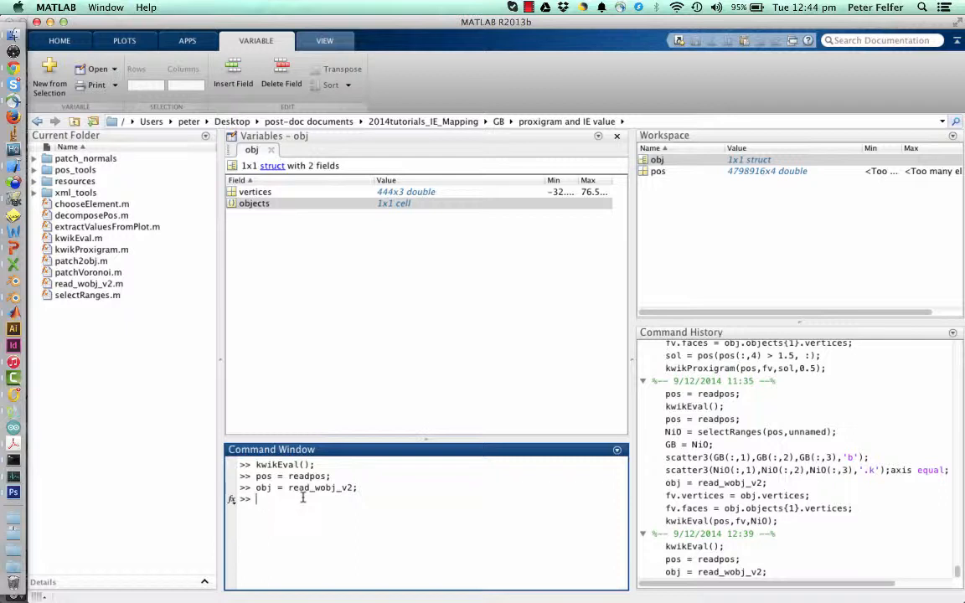
text(fv.ver)
key(Up)
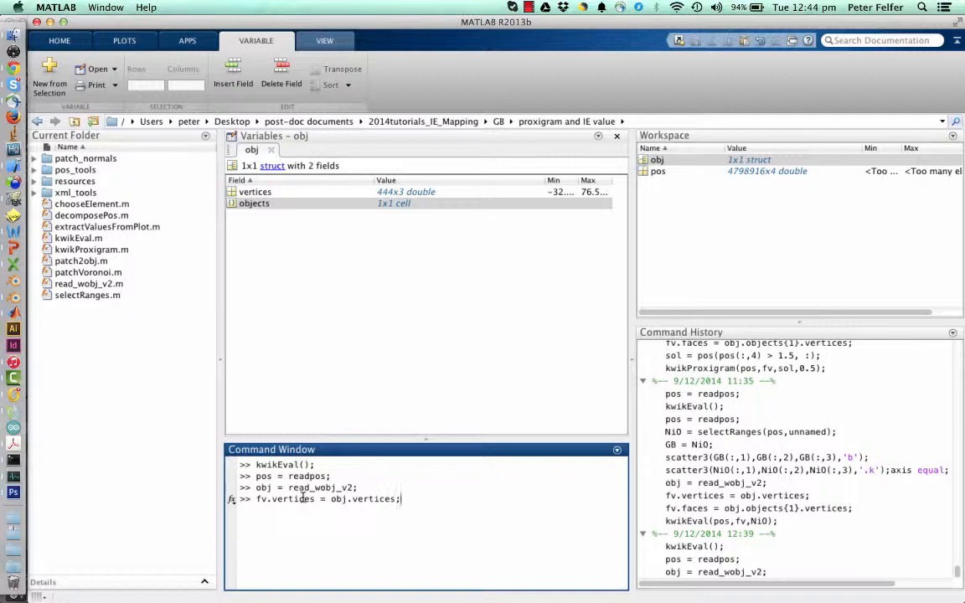
key(Return)
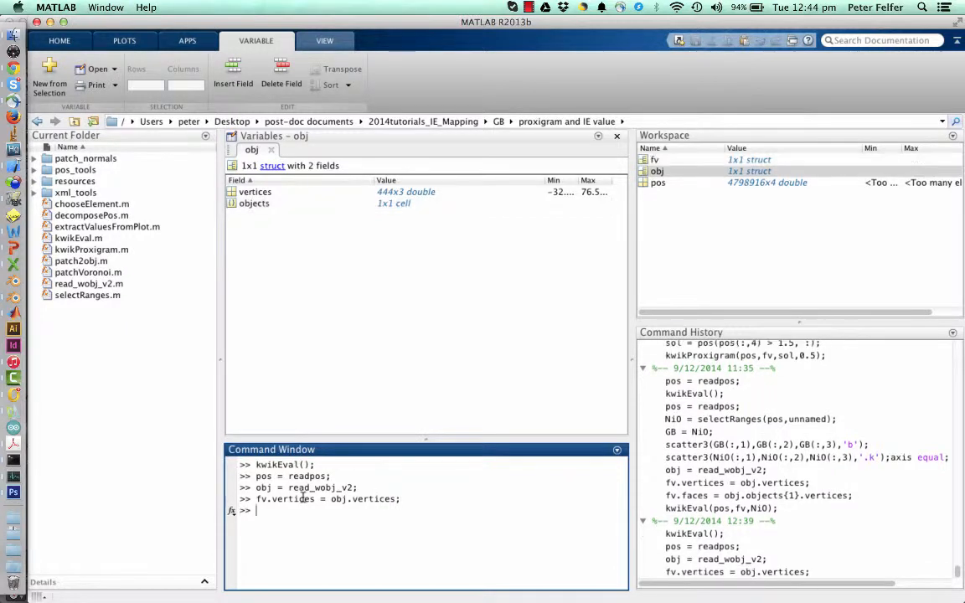
Inspect the vertices field inside obj.objects, run fv.faces = obj.objects{1}.vertices; and close the variable editor
double_click(244, 203)
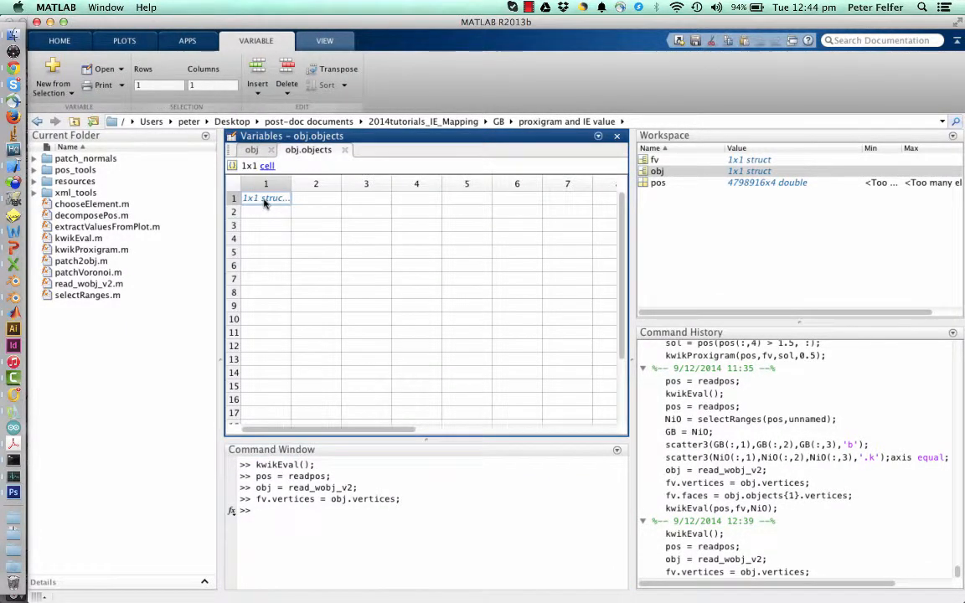
double_click(265, 200)
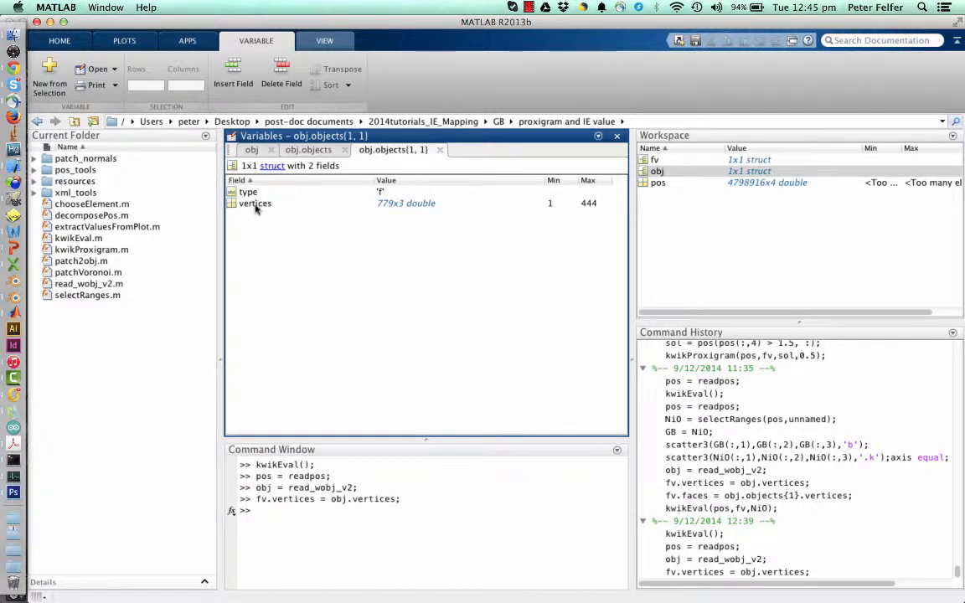
click(258, 206)
double_click(258, 206)
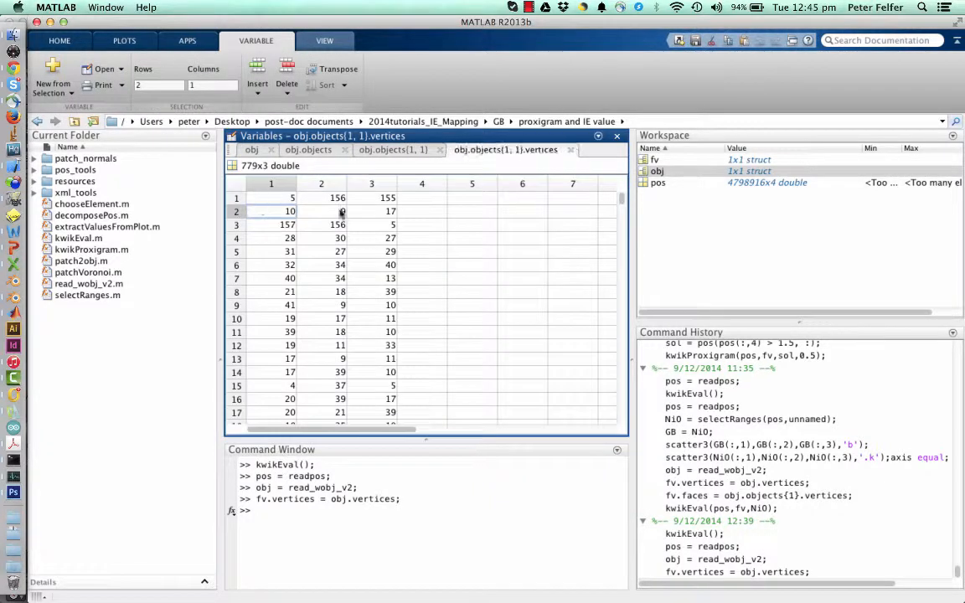
click(326, 515)
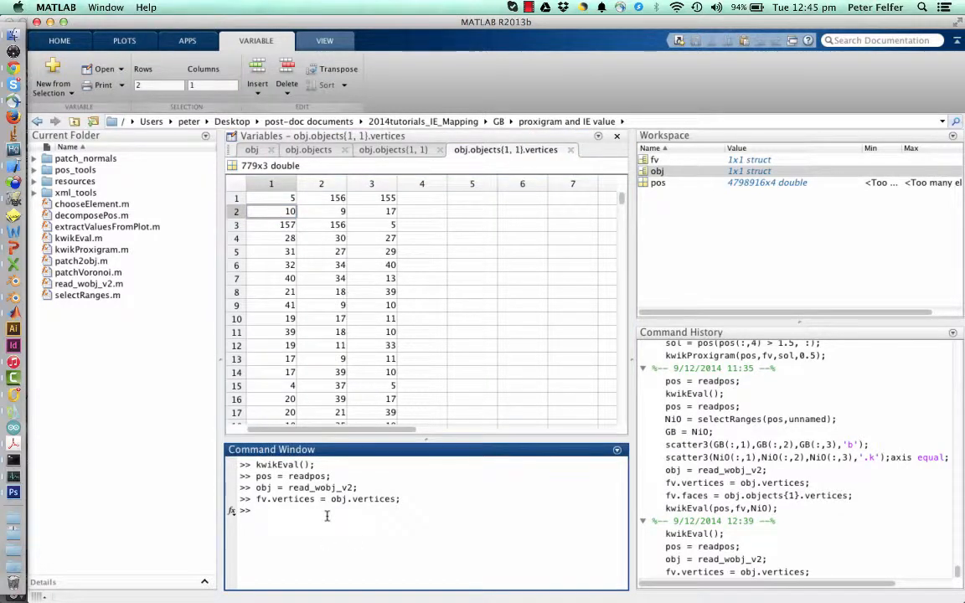
text(fv.f)
key(Up)
key(Up)
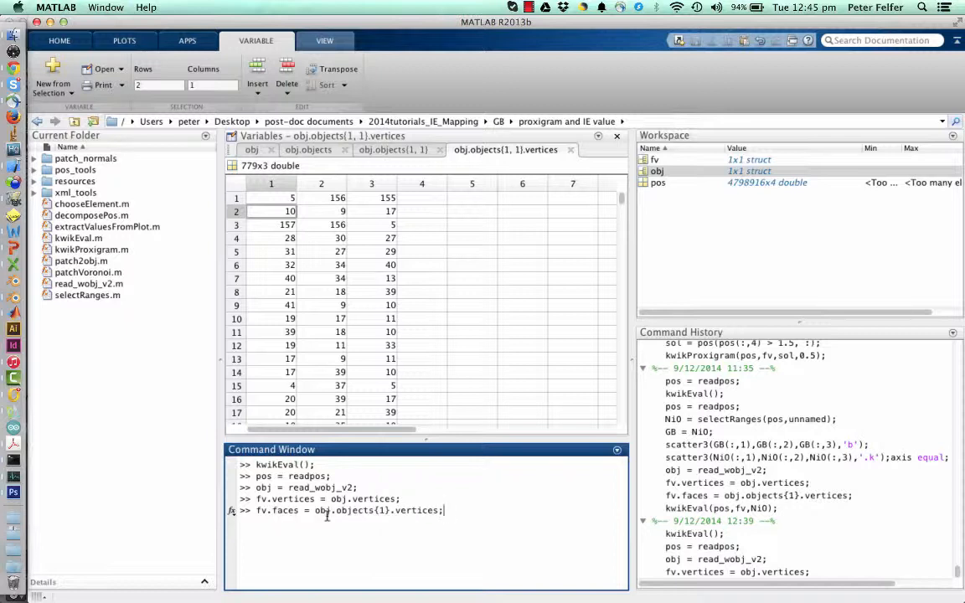
key(Return)
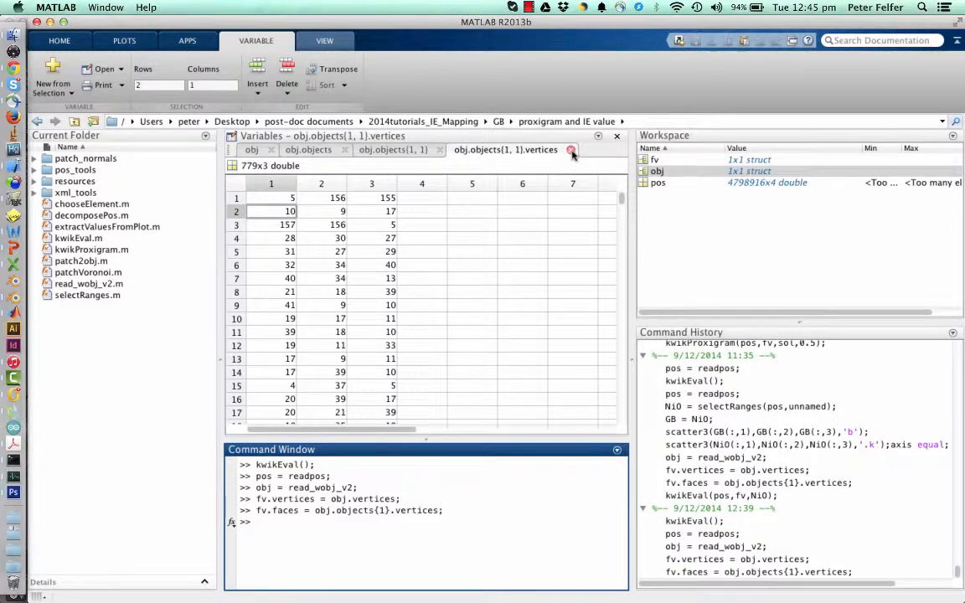
click(617, 136)
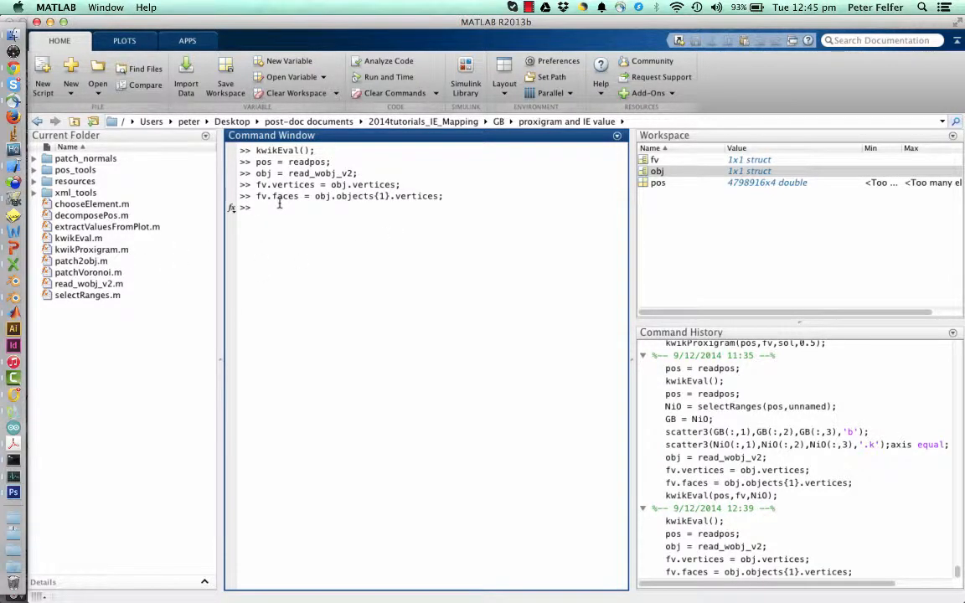
Create an empty range variable with rng = []; and open it in the variable editor
text(rng = [];)
key(Return)
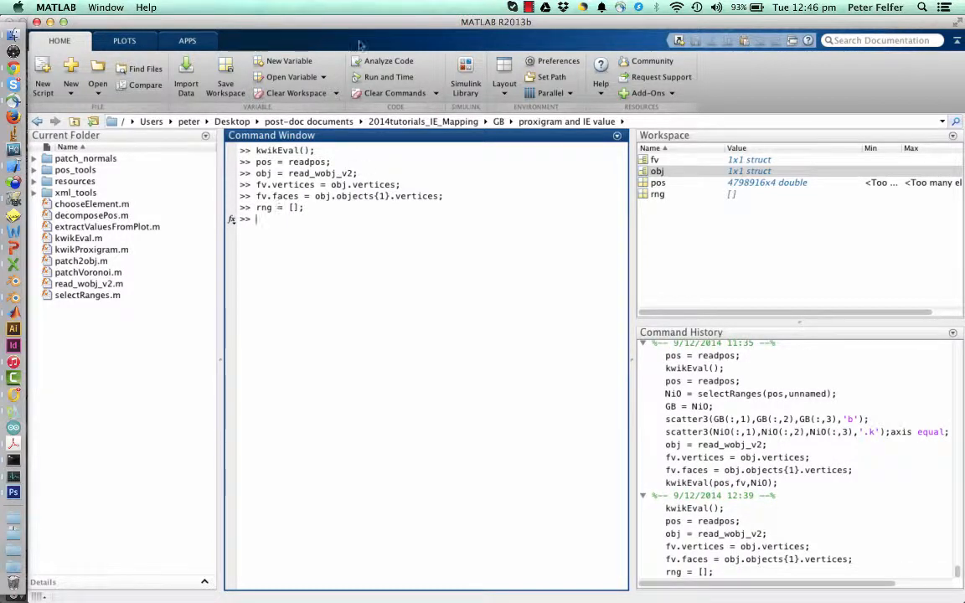
double_click(658, 194)
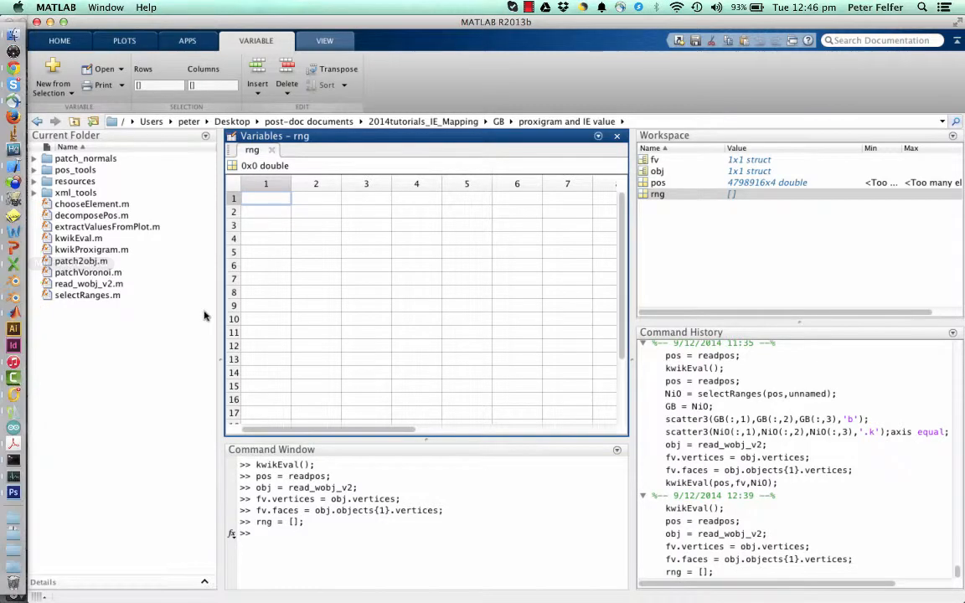
Switch to Microsoft Excel and create a blank workbook
key(ctrl+Up)
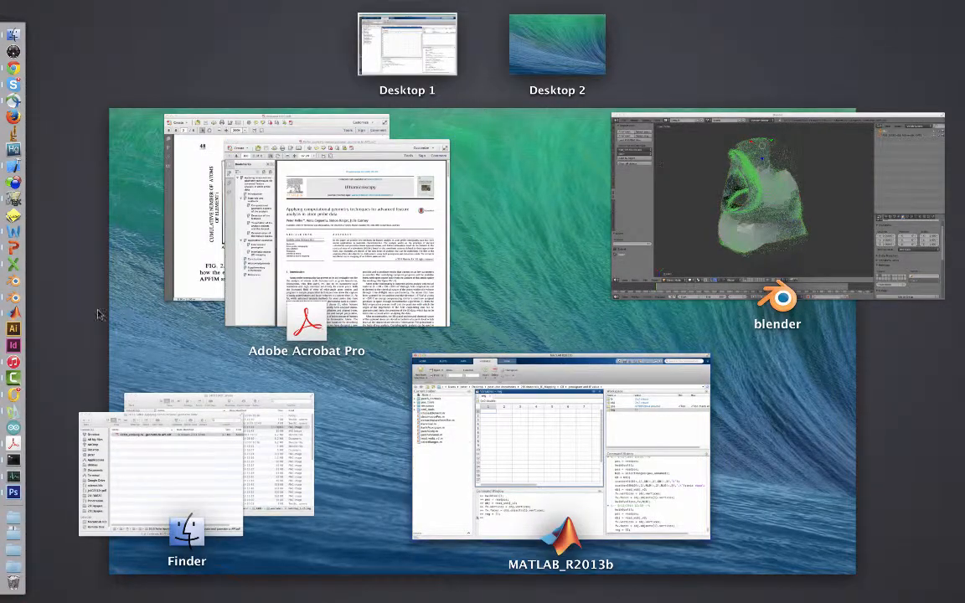
click(25, 262)
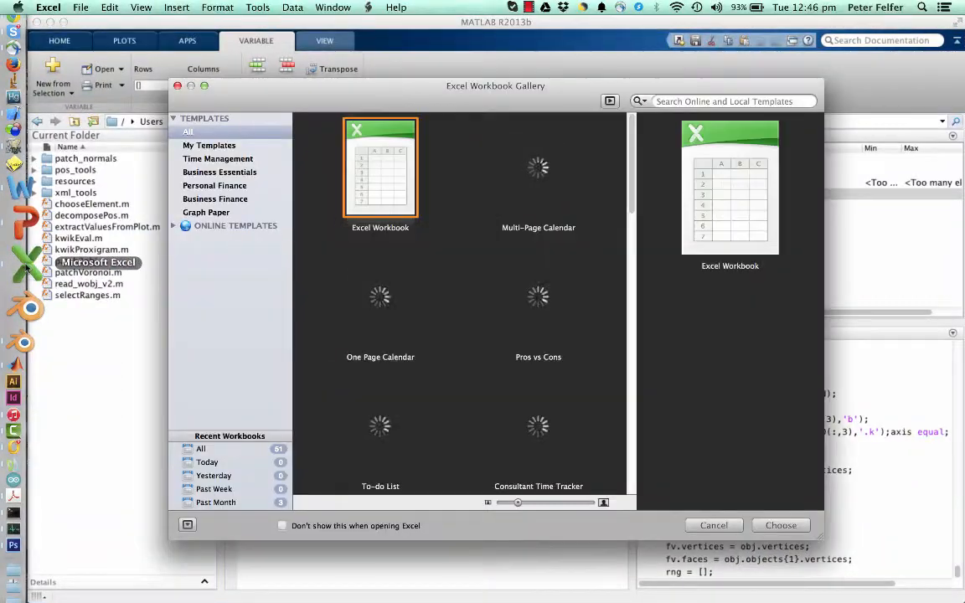
double_click(369, 167)
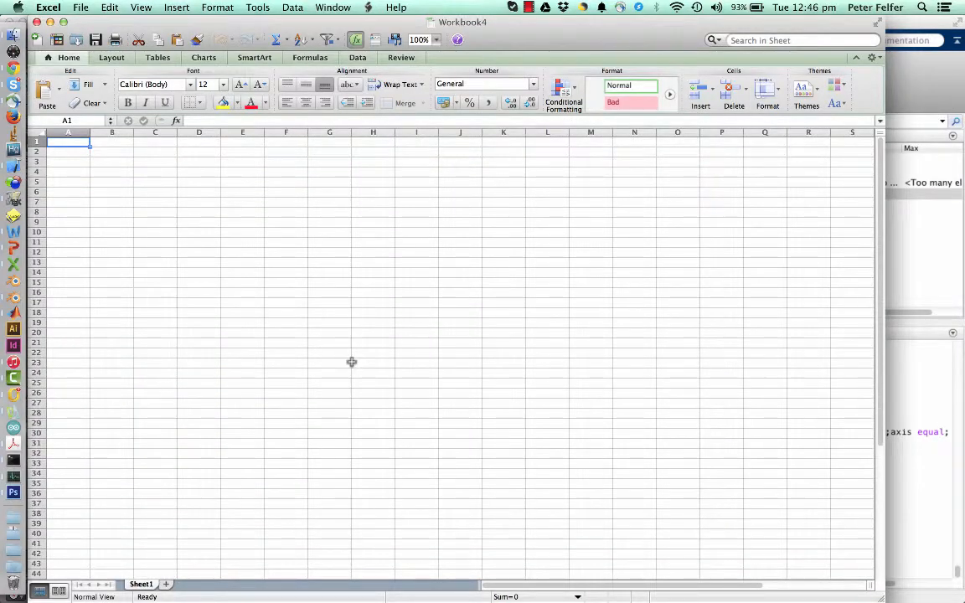
Switch to Finder, open 2013-12-16_R18_52189-v01.RNG from the von babs folder in TextEdit and enlarge its window
key(ctrl+Up)
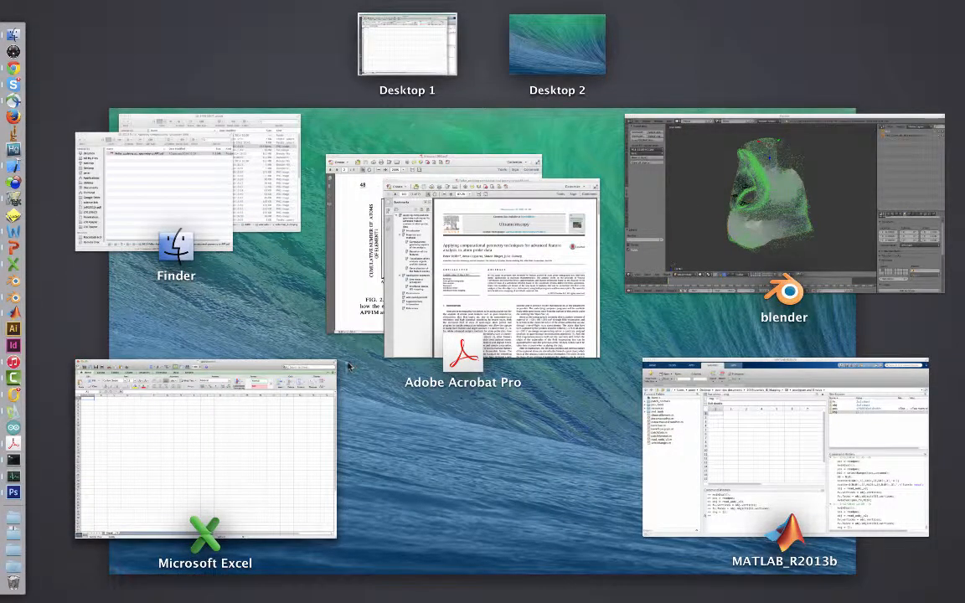
click(239, 203)
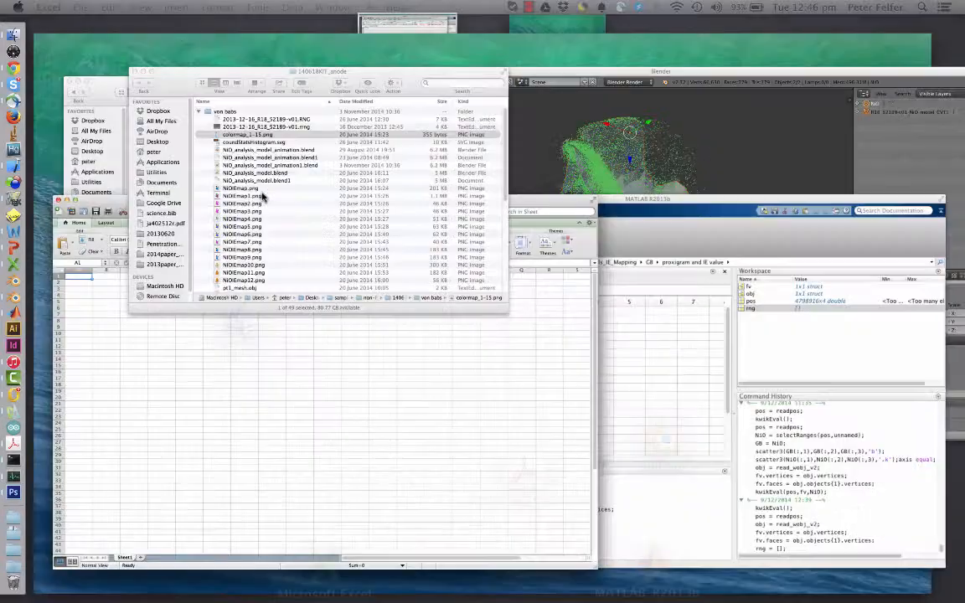
scroll(328, 201, down, 1)
scroll(327, 201, up, 1)
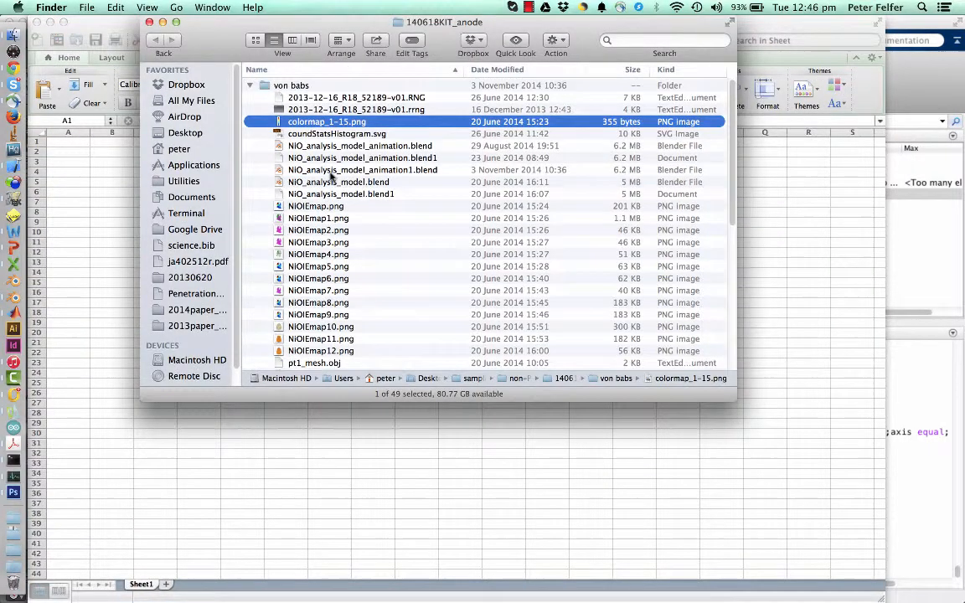
double_click(343, 98)
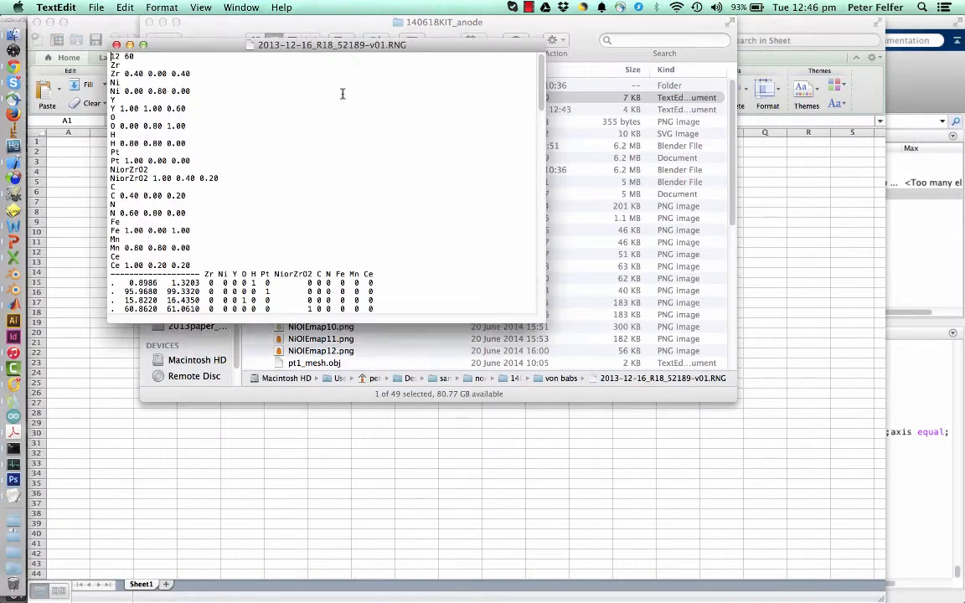
drag(309, 48, 341, 35)
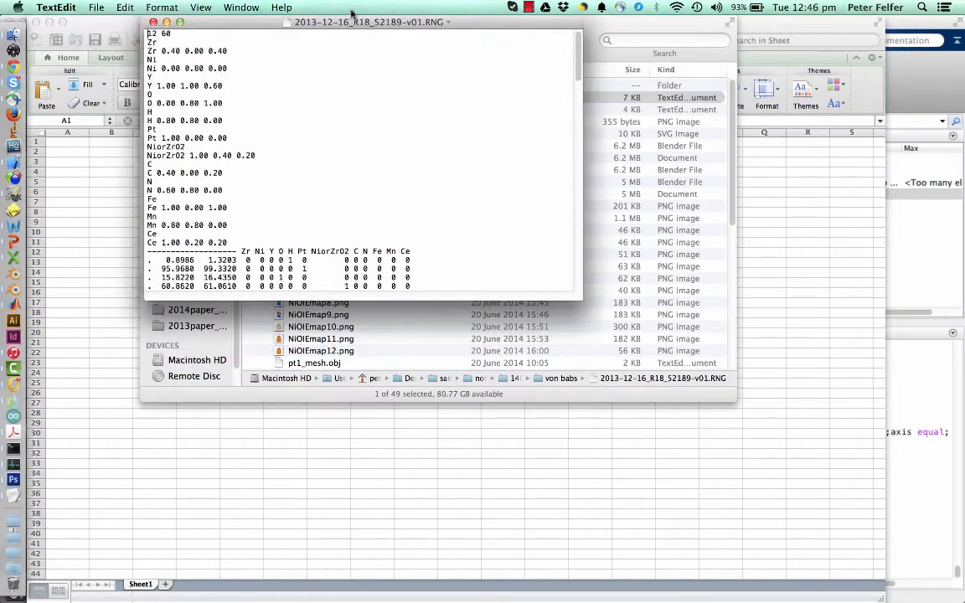
drag(583, 310, 723, 552)
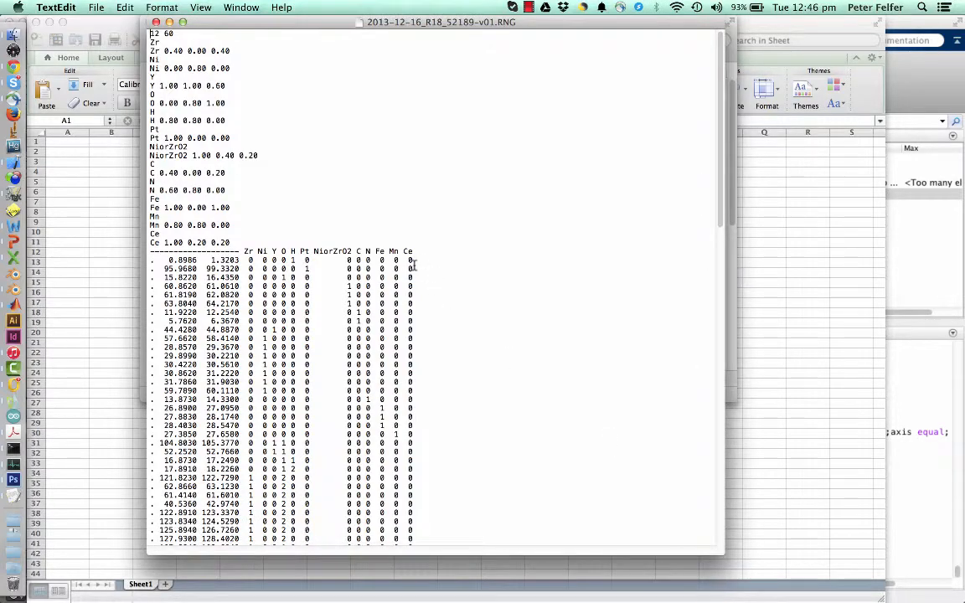
Select the five NiO range rows in the polyatomic extension table of the range file and switch back to the Excel workbook
scroll(331, 169, down, 5)
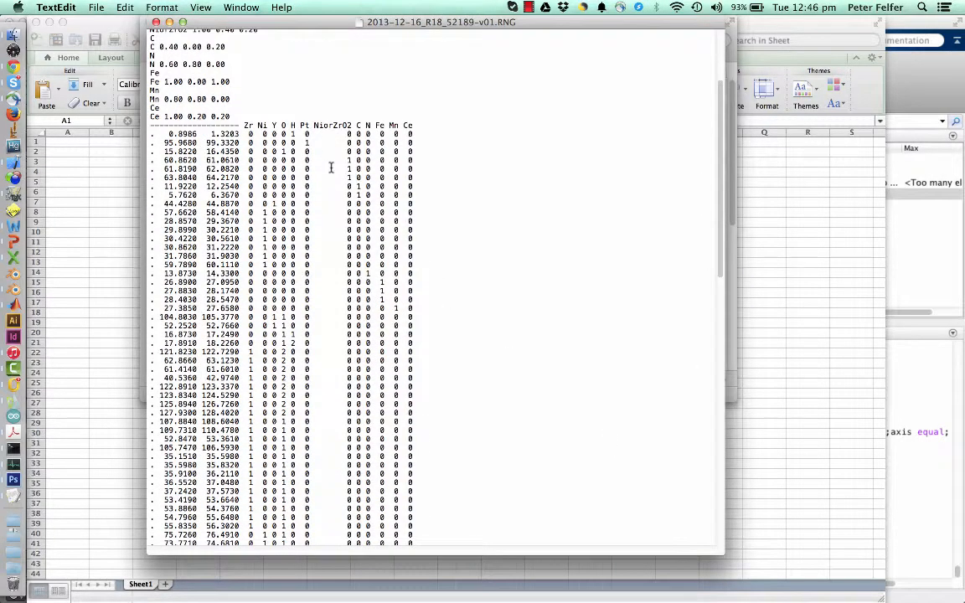
scroll(331, 168, down, 15)
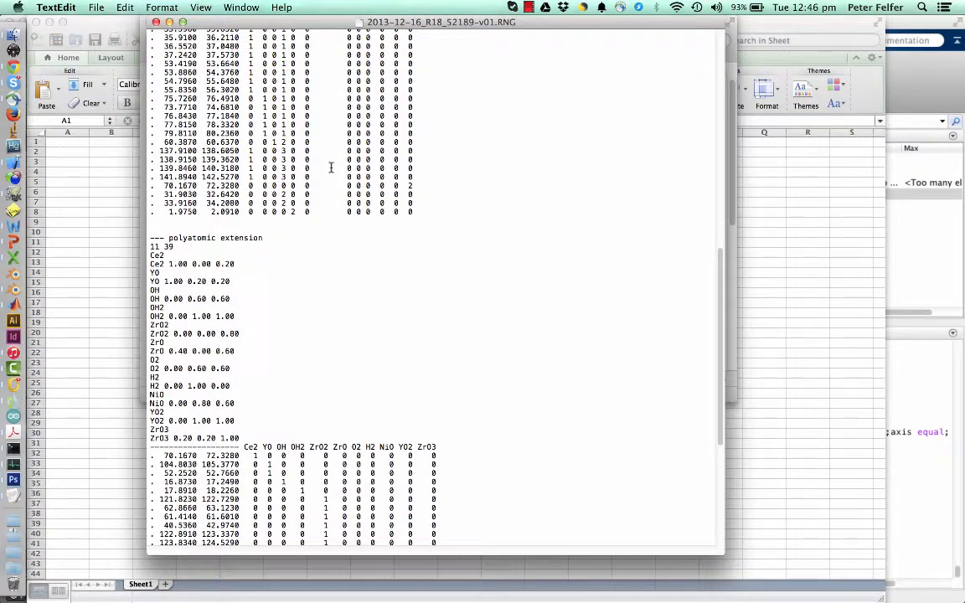
scroll(331, 168, up, 20)
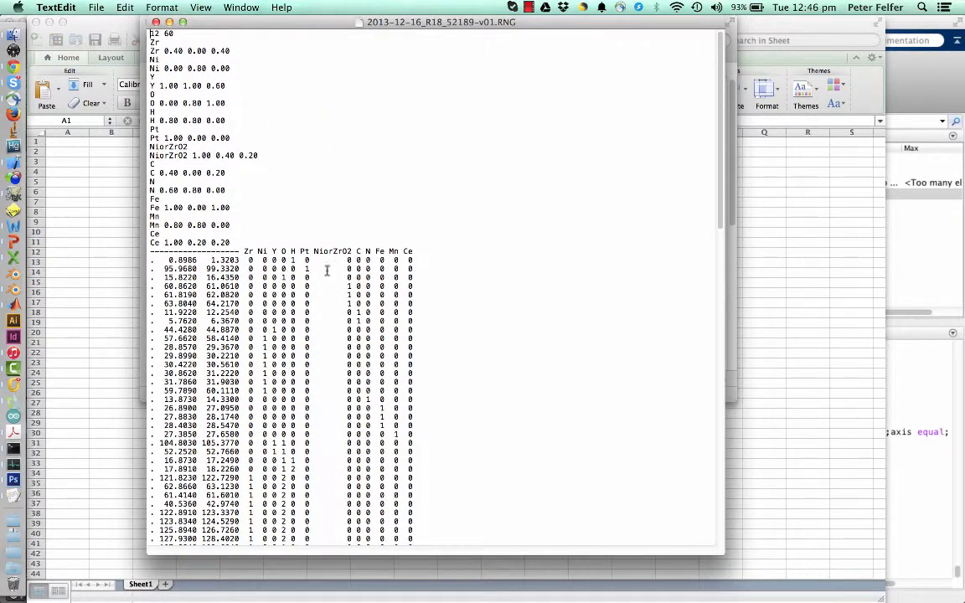
scroll(327, 272, down, 1)
scroll(328, 271, down, 15)
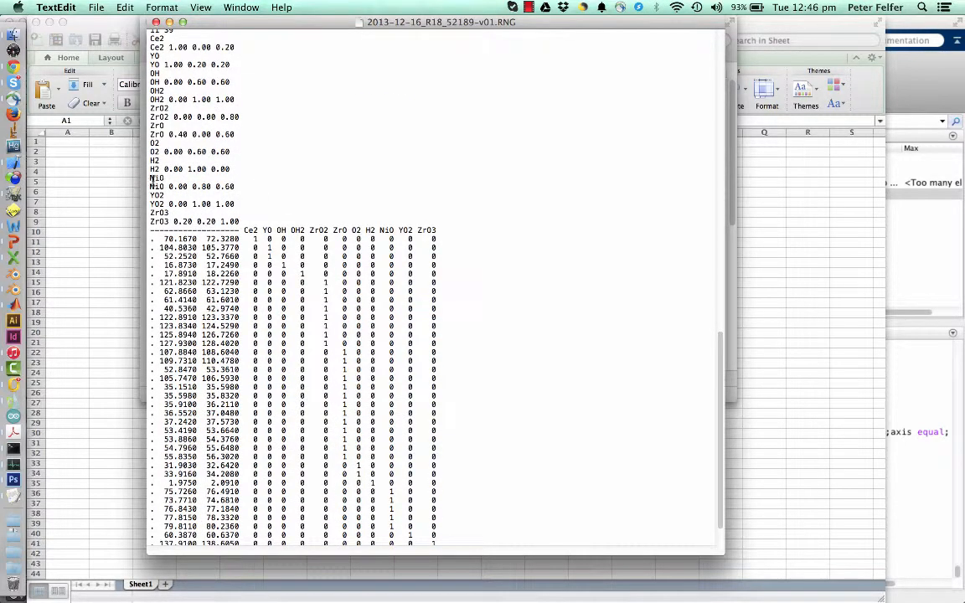
scroll(269, 216, down, 5)
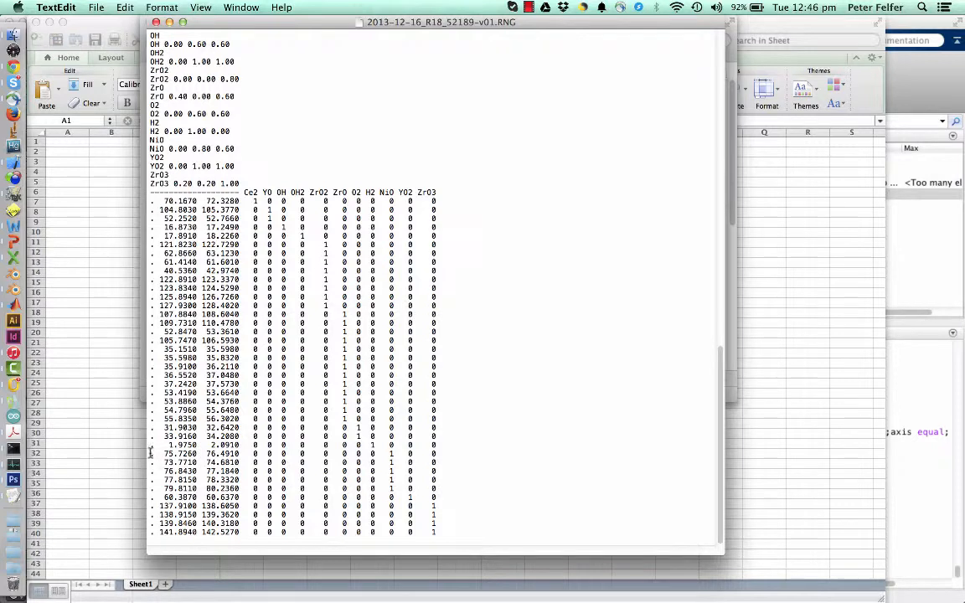
drag(153, 453, 544, 489)
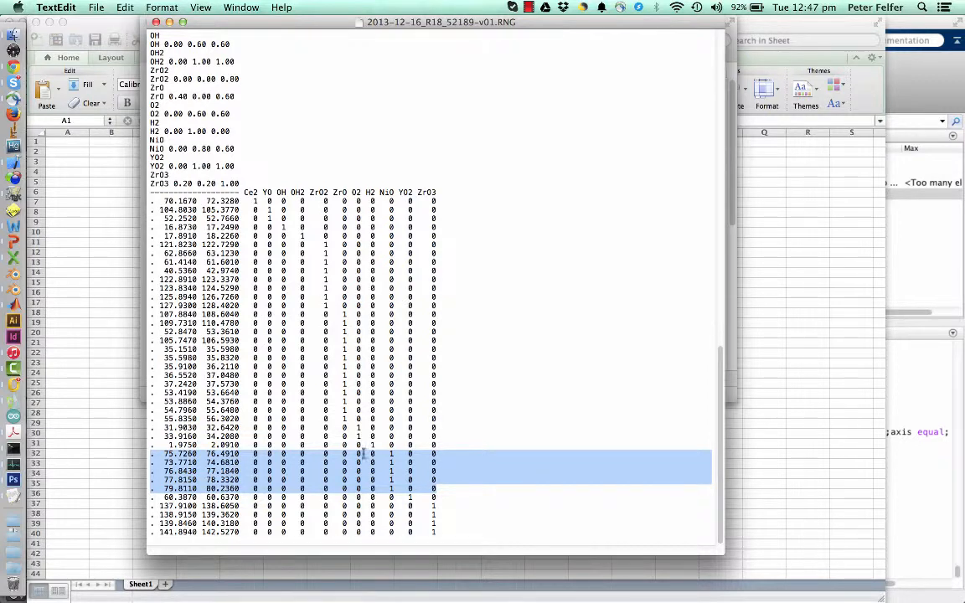
click(112, 28)
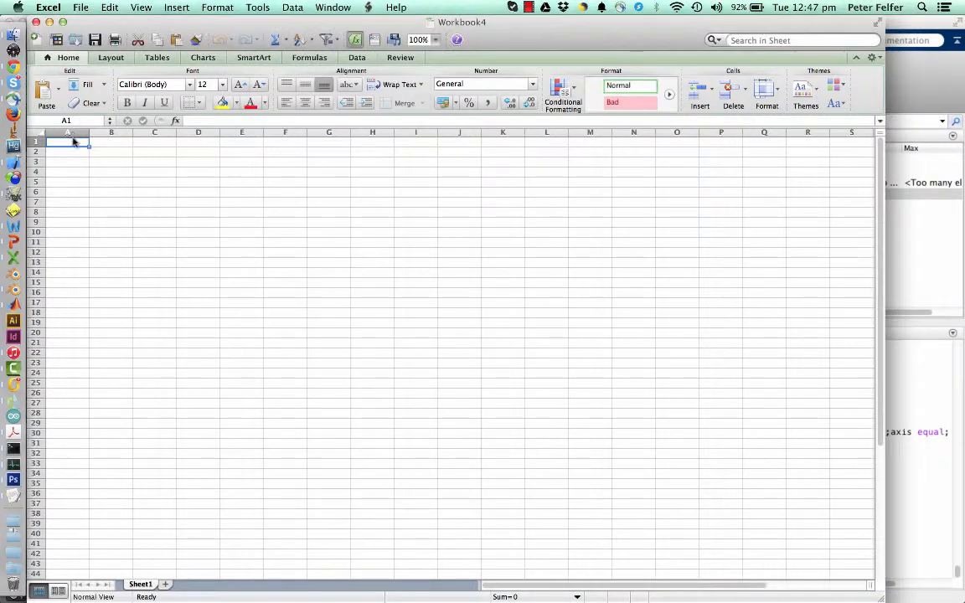
Paste the copied NiO range rows at cell A1 and split them into fixed-width columns with Text to Columns
key(super+v)
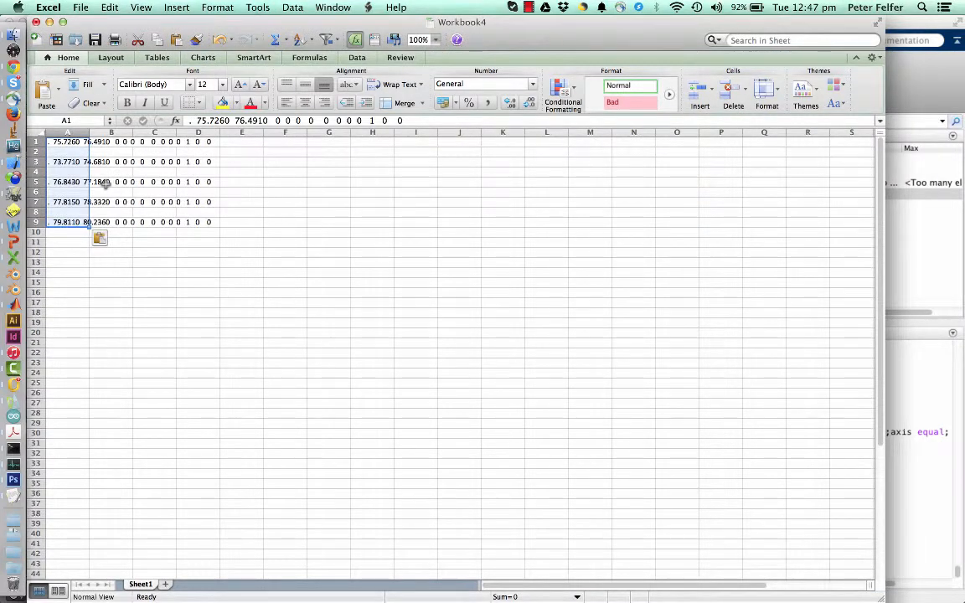
click(294, 8)
click(336, 157)
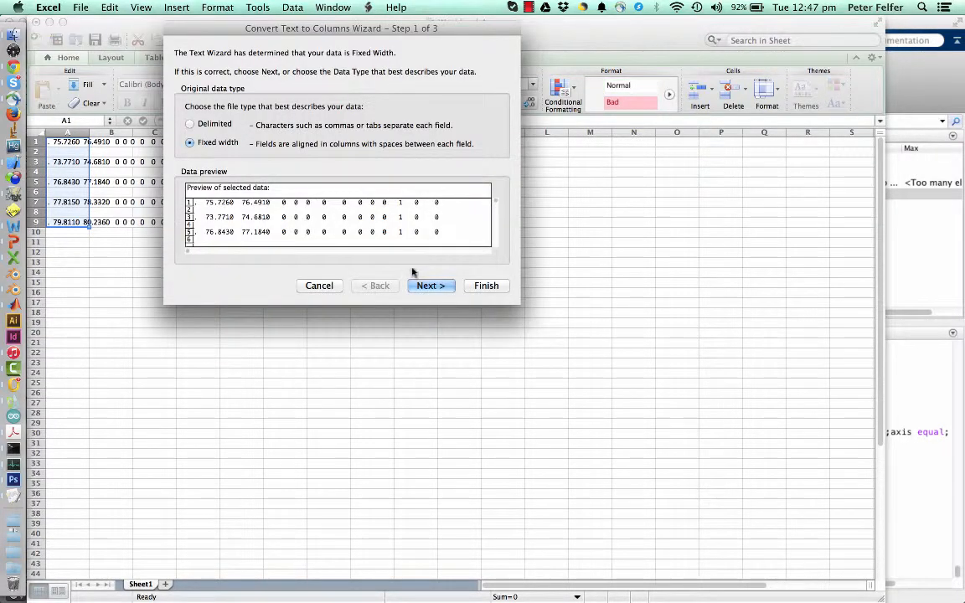
click(501, 287)
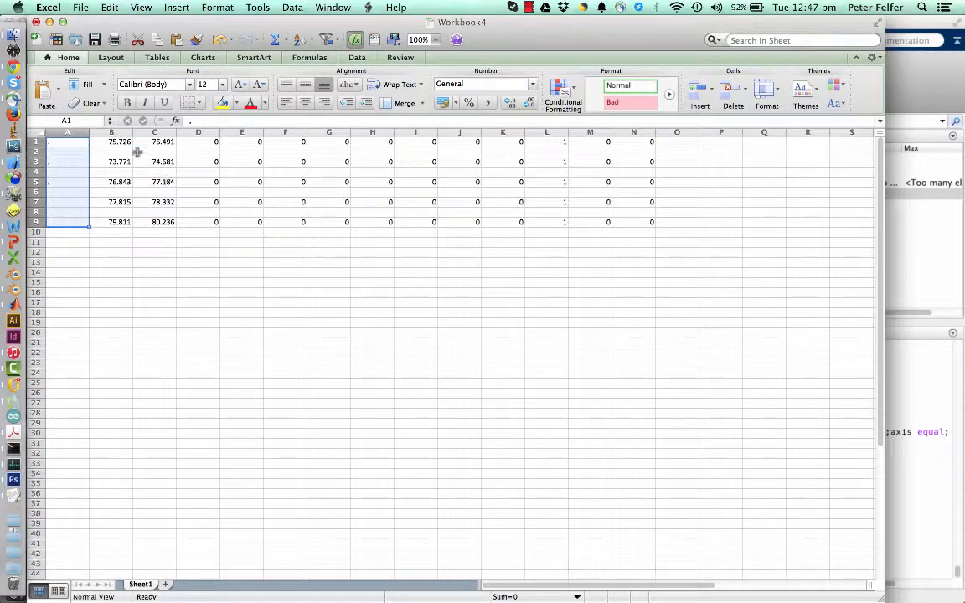
Delete the blank rows 2, 4, 6 and 8 between the range values
drag(115, 132, 152, 132)
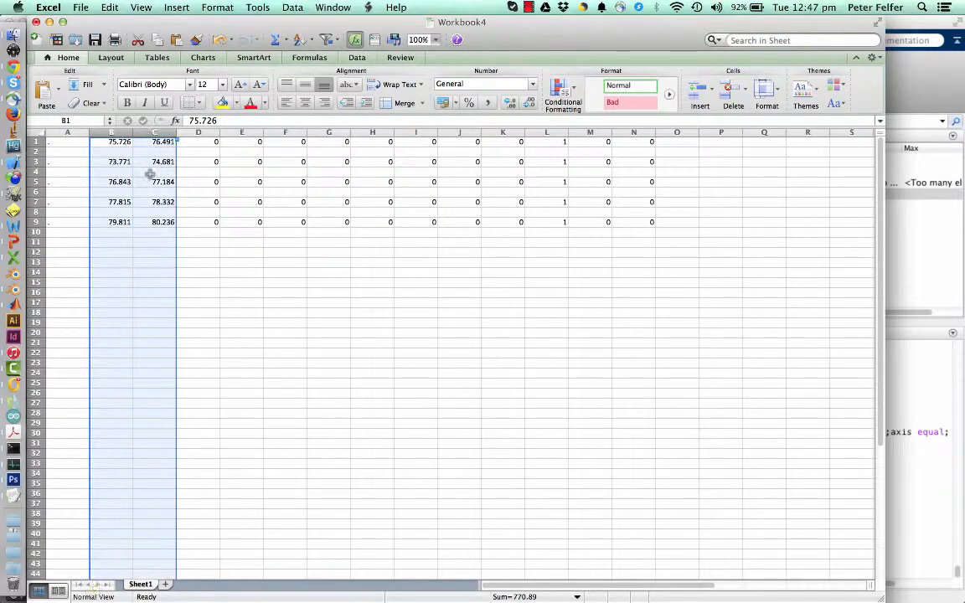
click(37, 152)
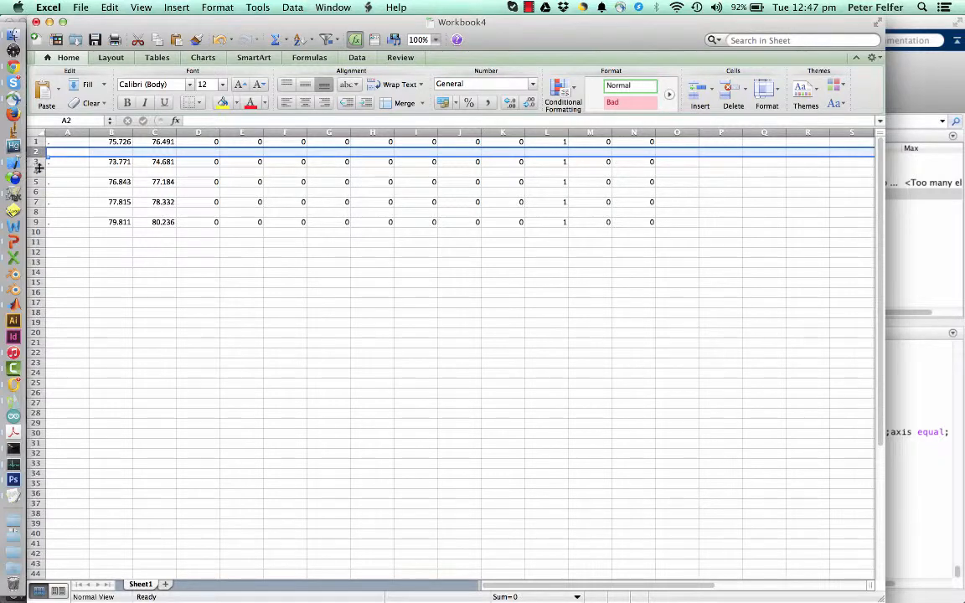
mouse_move(37, 153)
mouse_down()
mouse_move(38, 179)
mouse_move(37, 151)
mouse_up()
super+click(38, 172)
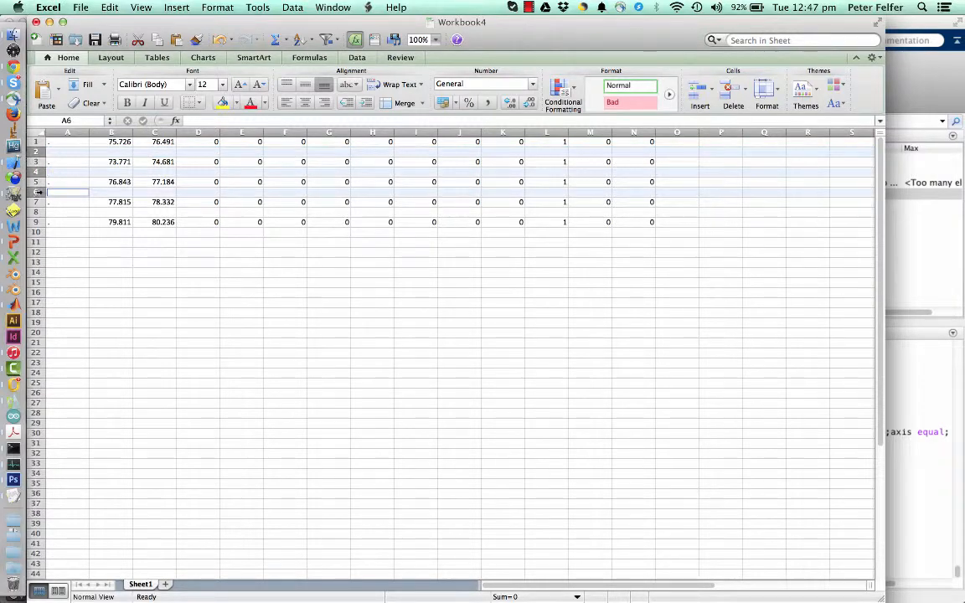
super+click(39, 192)
right_click(39, 212)
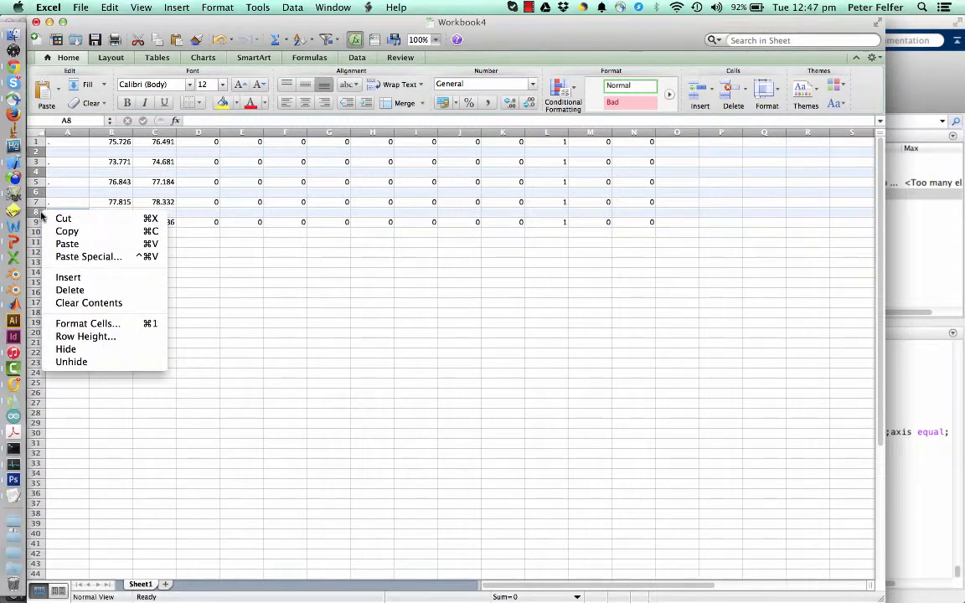
click(108, 294)
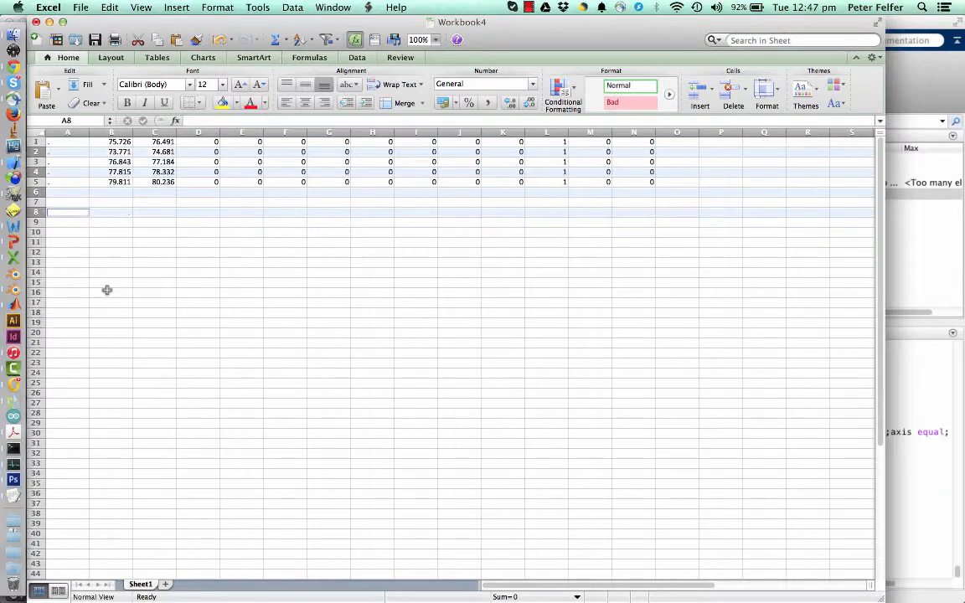
click(154, 212)
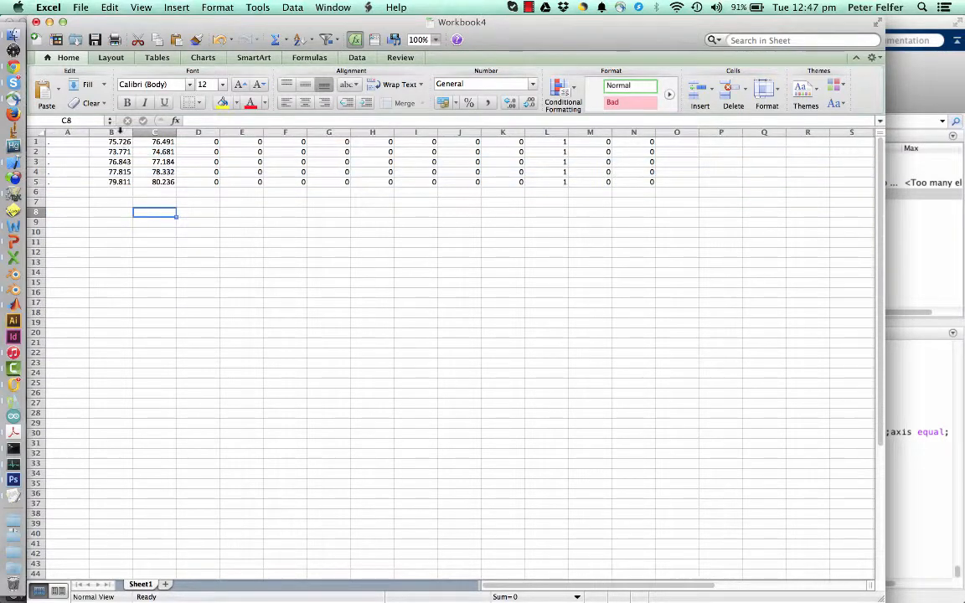
Copy columns B and C with the range limits, switch to MATLAB and paste them as Excel data into rng
drag(110, 131, 152, 131)
key(super+c)
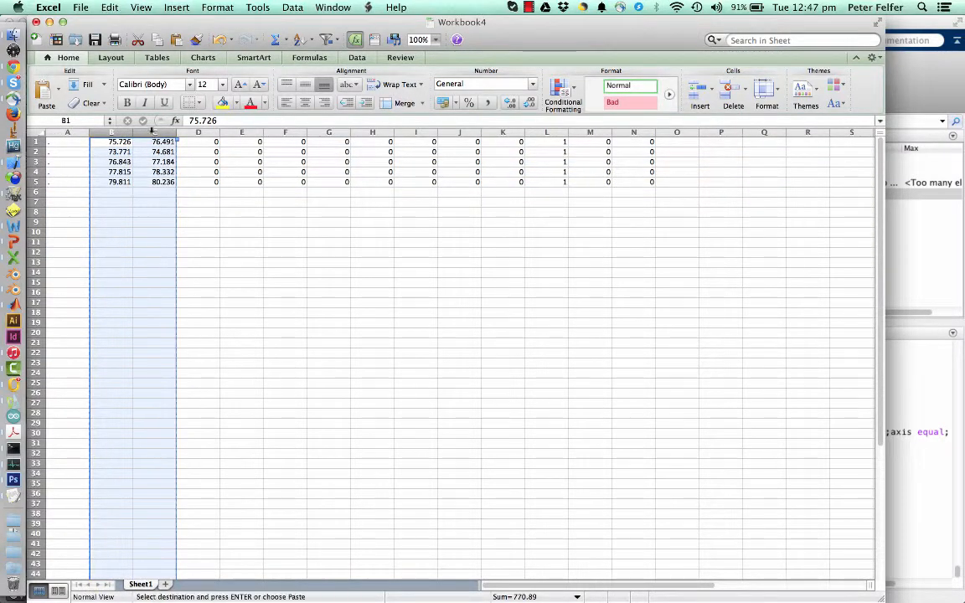
key(ctrl+Up)
click(687, 419)
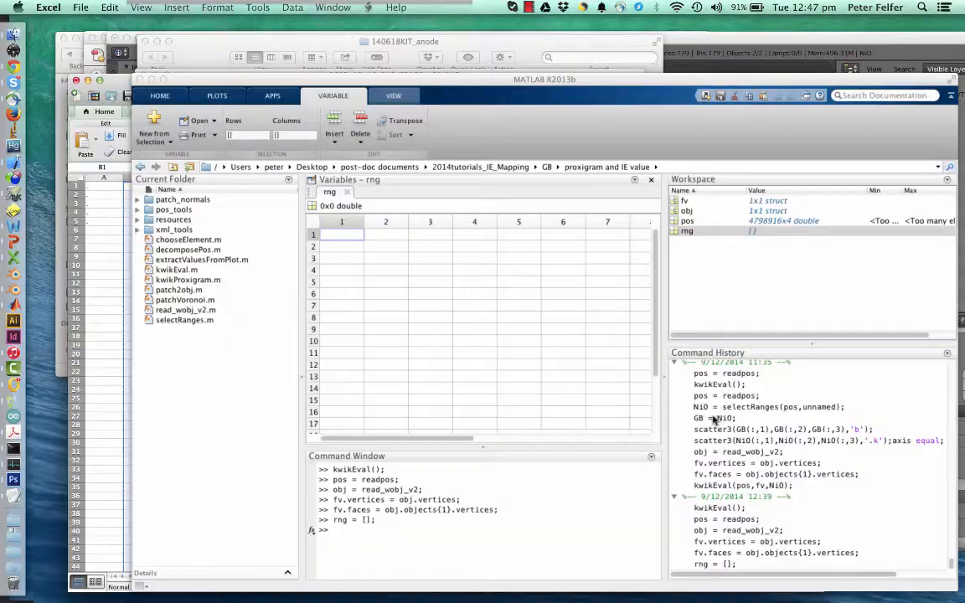
right_click(249, 194)
right_click(273, 201)
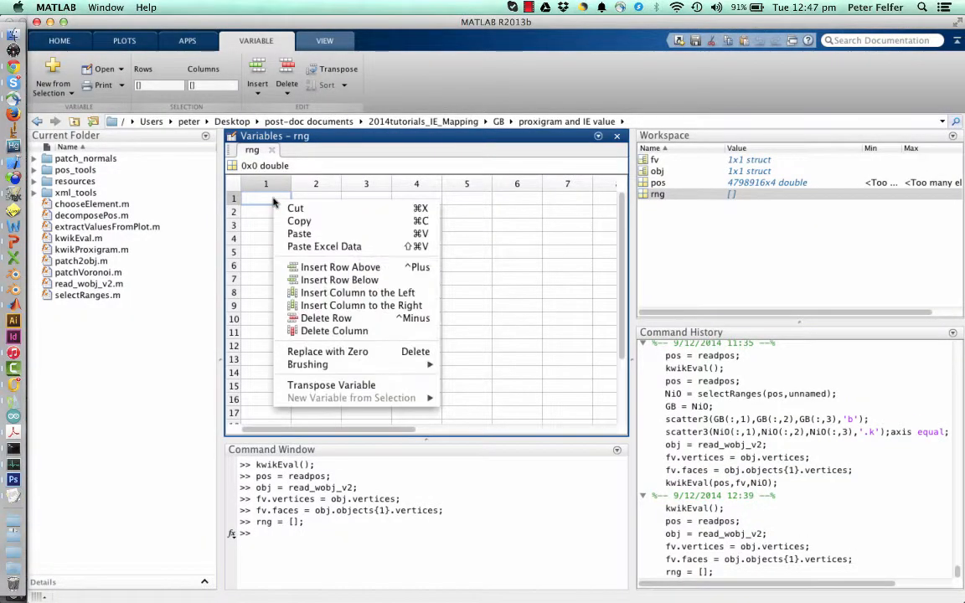
click(322, 247)
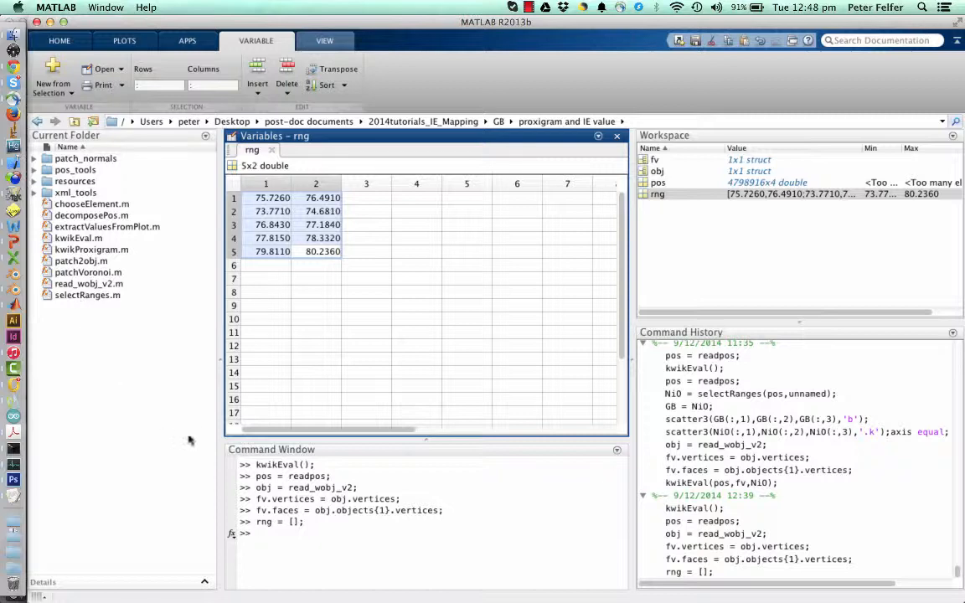
Extract the NiO atoms by running NiO = selectRanges(pos,rng); with the earlier selectRanges command as a base
click(314, 538)
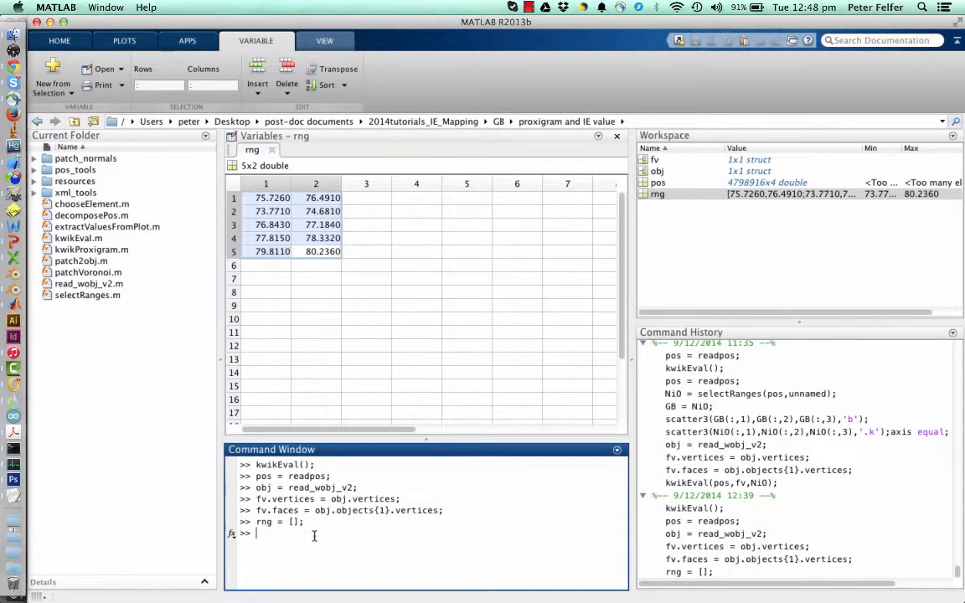
text(NiO =)
key(Up)
key(Left)
key(Left)
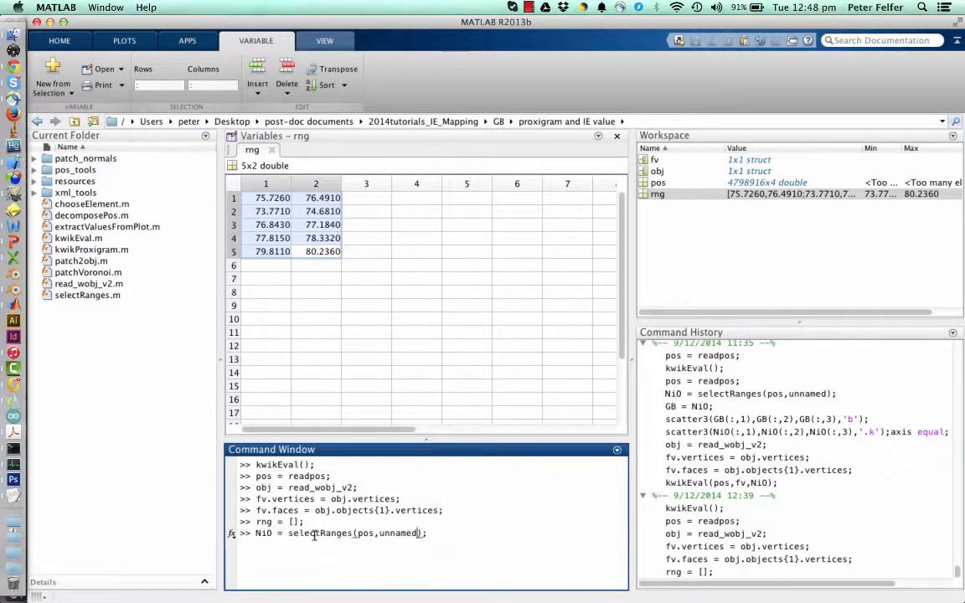
key(BackSpace)
key(BackSpace)
key(BackSpace)
key(BackSpace)
key(BackSpace)
key(BackSpace)
key(BackSpace)
text(rng)
key(Return)
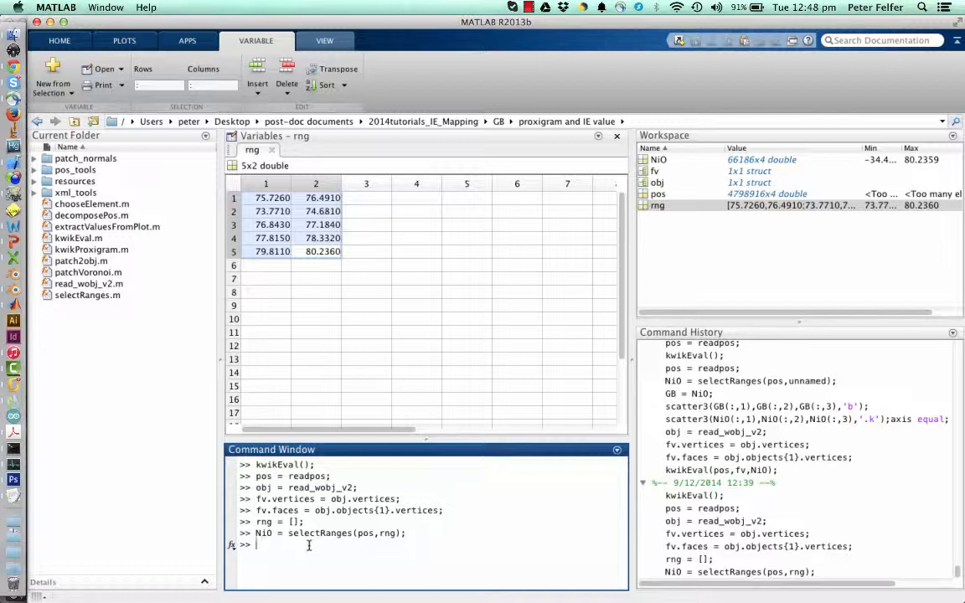
Plot the NiO atoms by running scatter3(NiO(:,1),NiO(:,2),NiO(:,3),'.k');axis equal; rotate3d on;
text(scatter3(Ni)
key(Up)
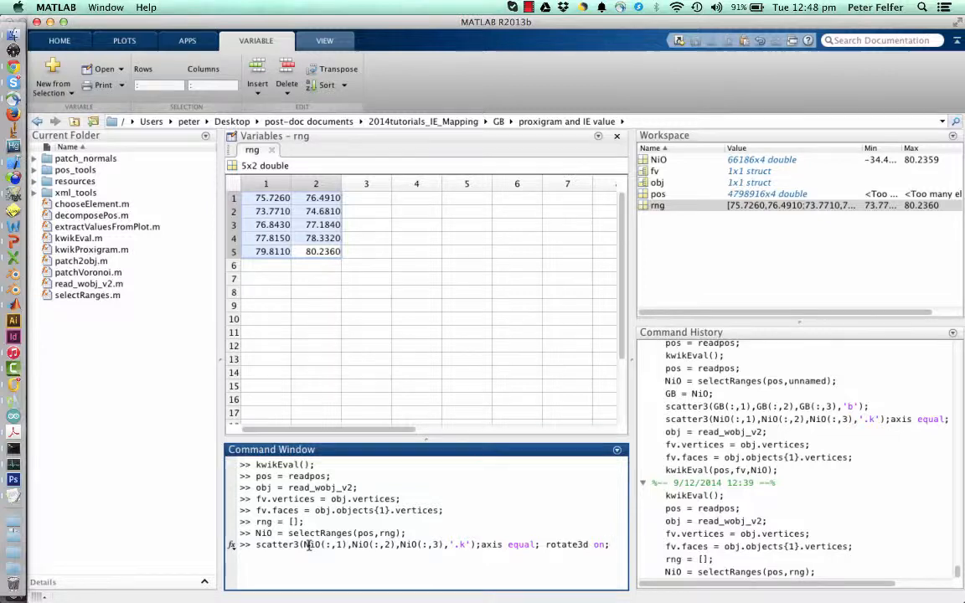
key(Return)
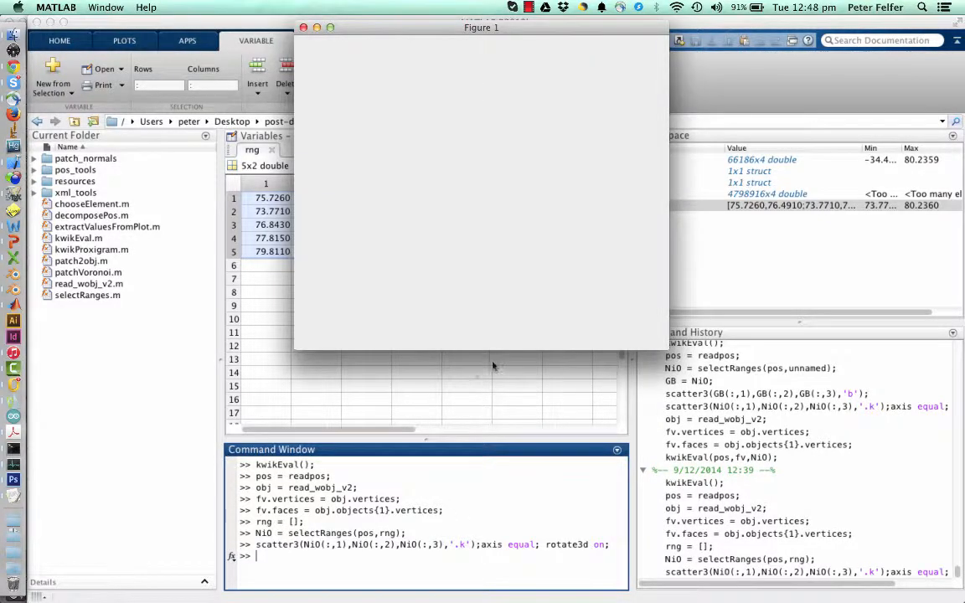
Enlarge the NiO scatter figure, rotate the point cloud to inspect it and close the figure
drag(642, 352, 799, 553)
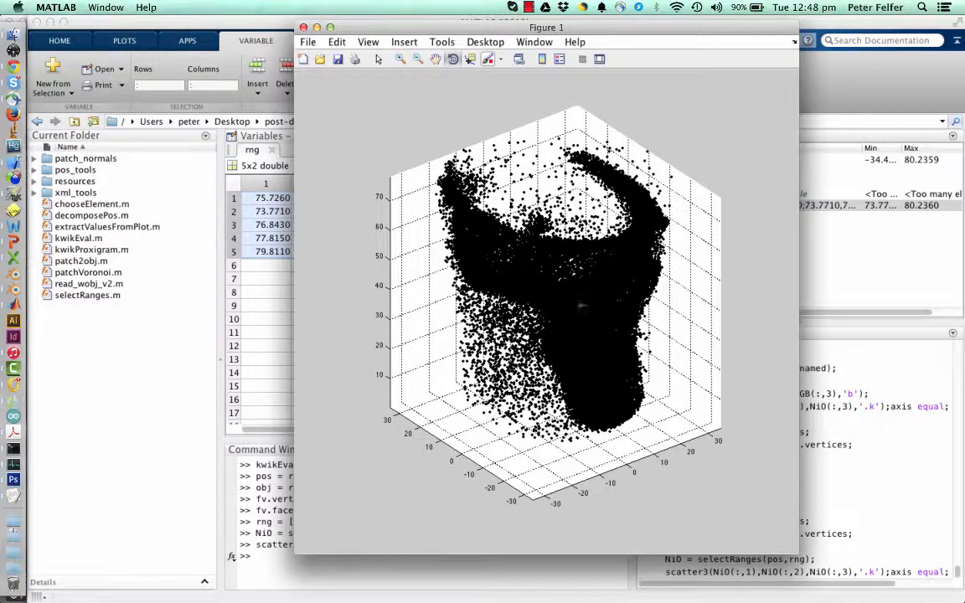
drag(595, 310, 427, 244)
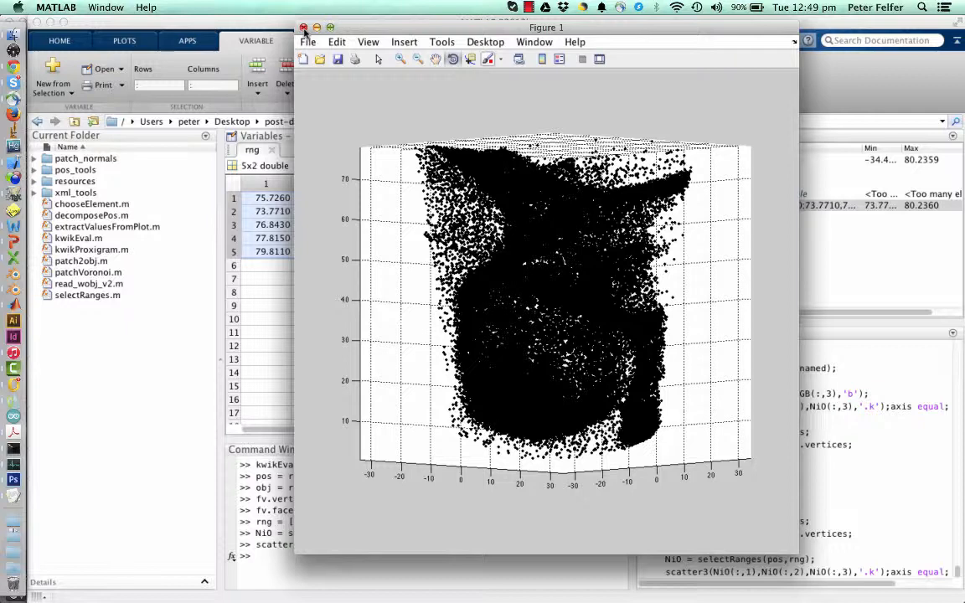
click(303, 28)
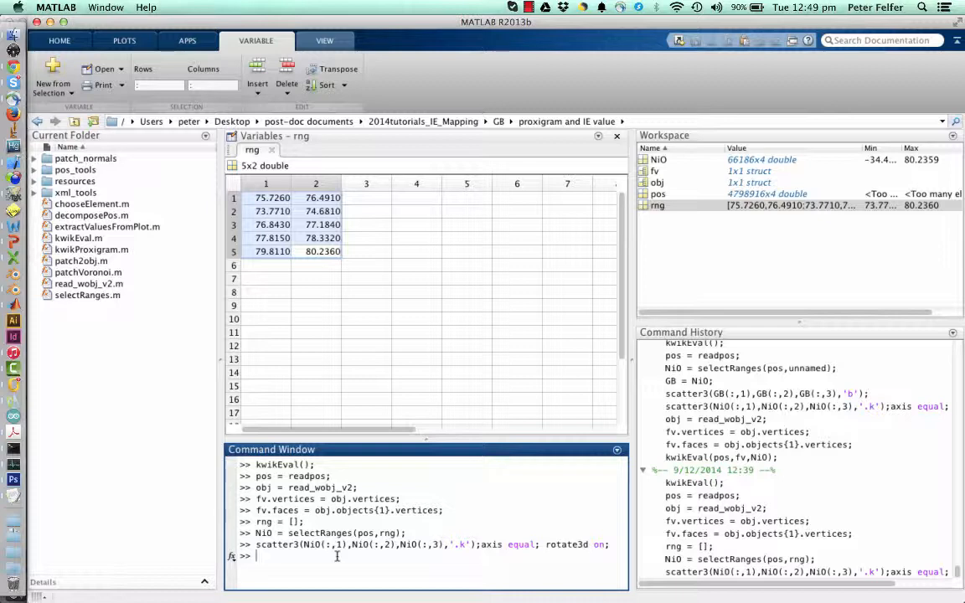
Run the interfacial excess evaluation with kwikEval(pos,fv,NiO);
text(kwikEval(pos,)
text(fv,NiO);)
key(Return)
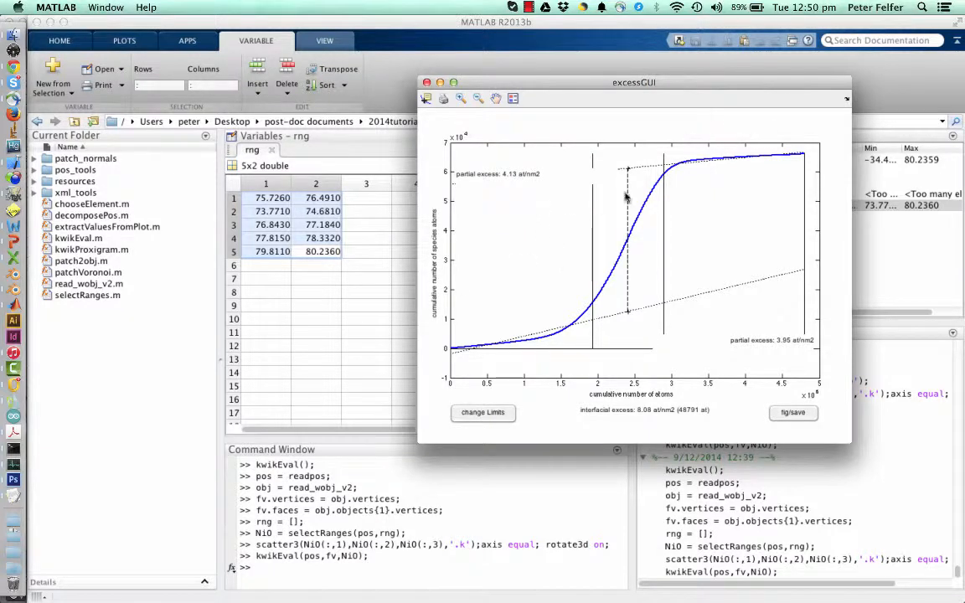
Change the fit limits on the cumulative plot to about 1.1 x 10^6 and 3.4 x 10^6 atoms
click(484, 413)
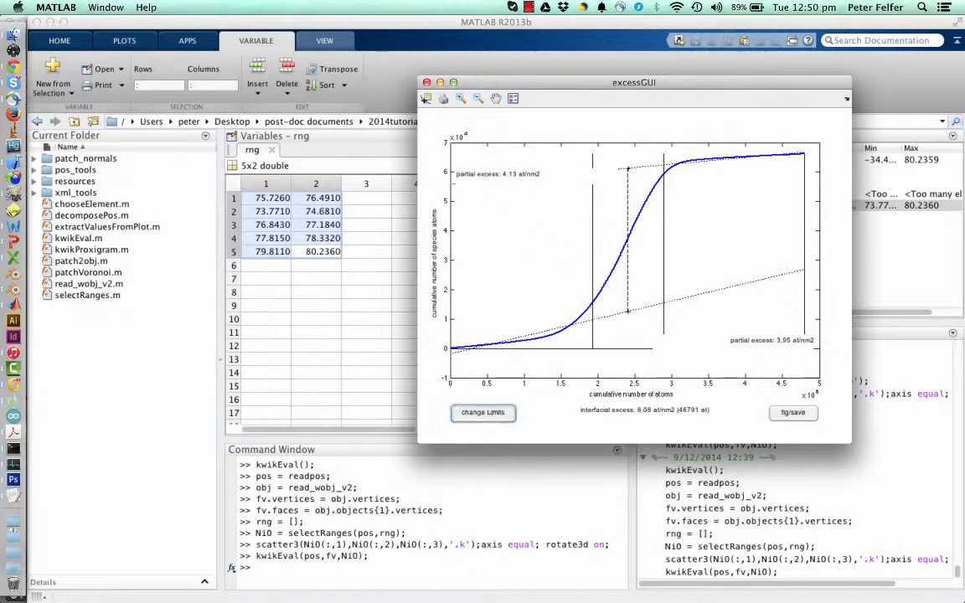
click(534, 276)
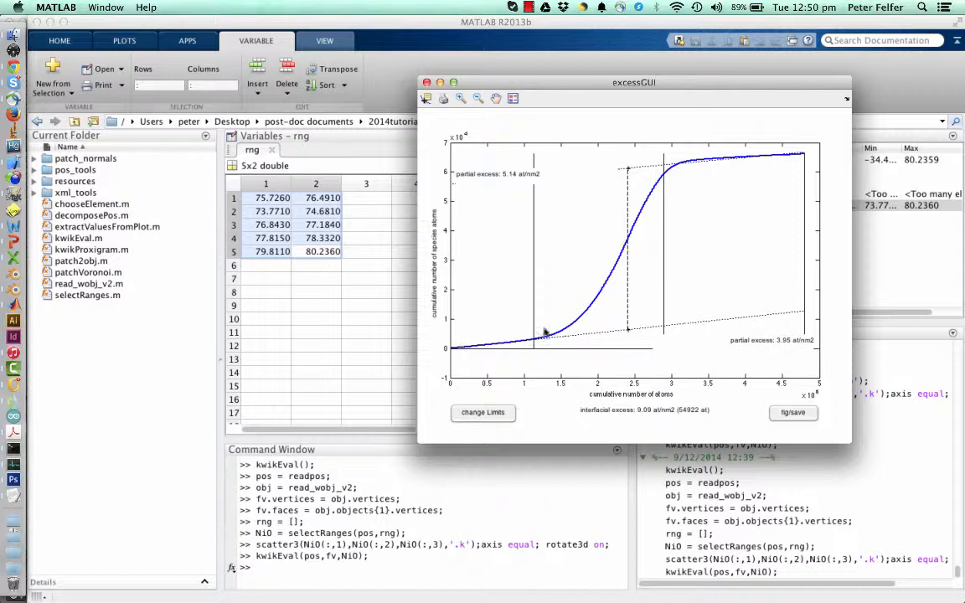
click(500, 414)
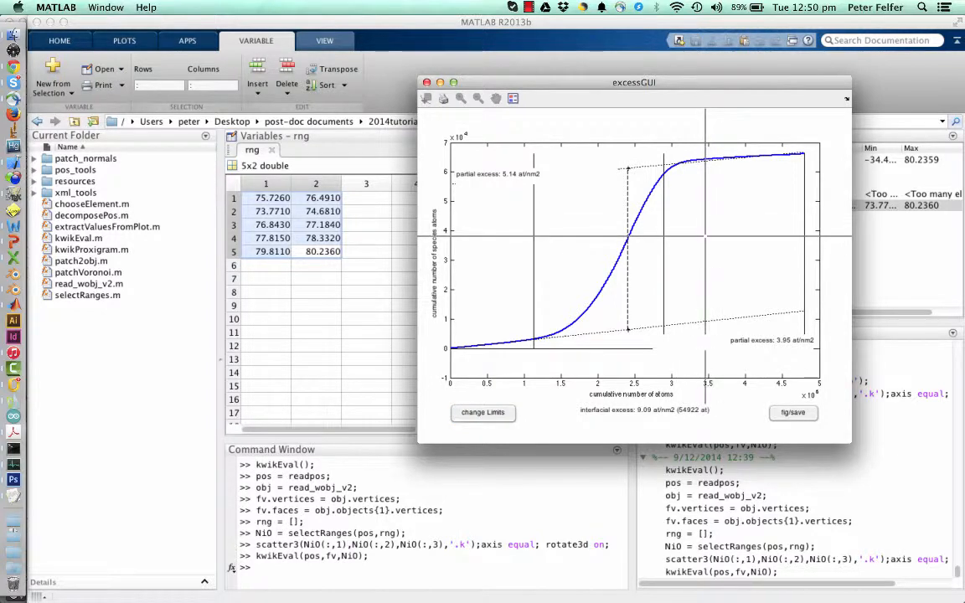
click(704, 239)
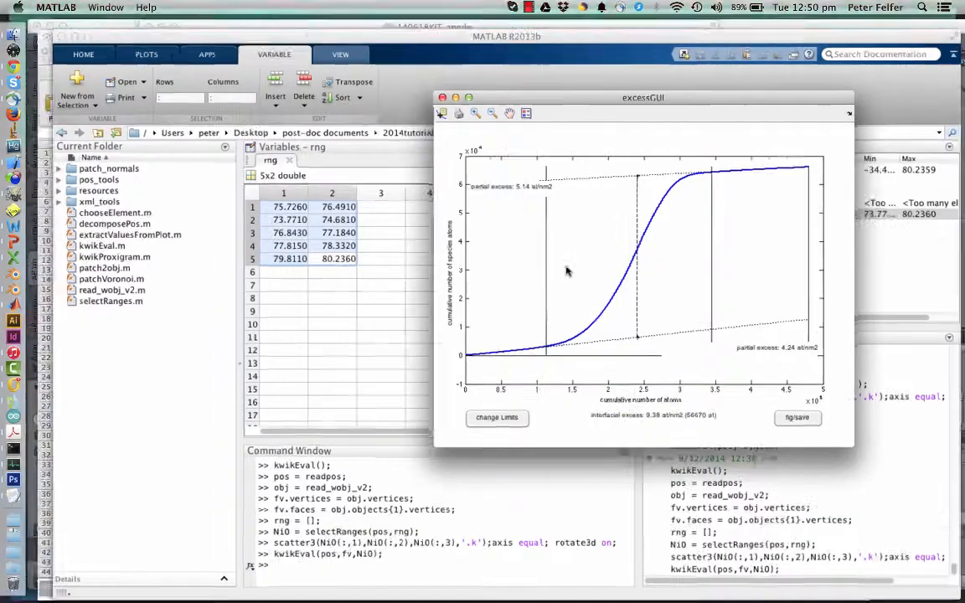
Switch to Krakauer1993.pdf in Acrobat and find the Fig. 4 integral profile on page 3 for comparison
key(ctrl+Up)
click(496, 244)
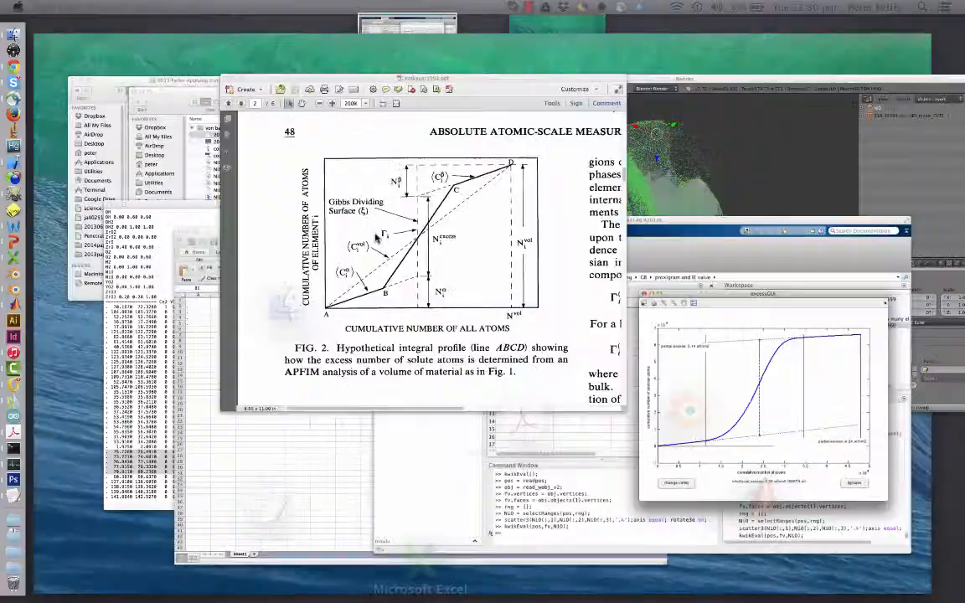
scroll(449, 253, down, 15)
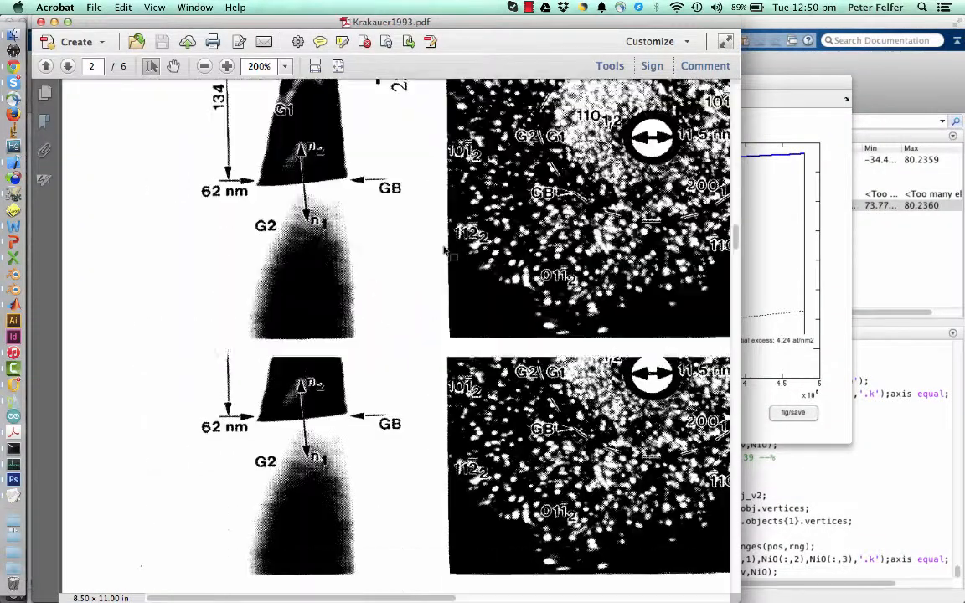
scroll(449, 251, down, 15)
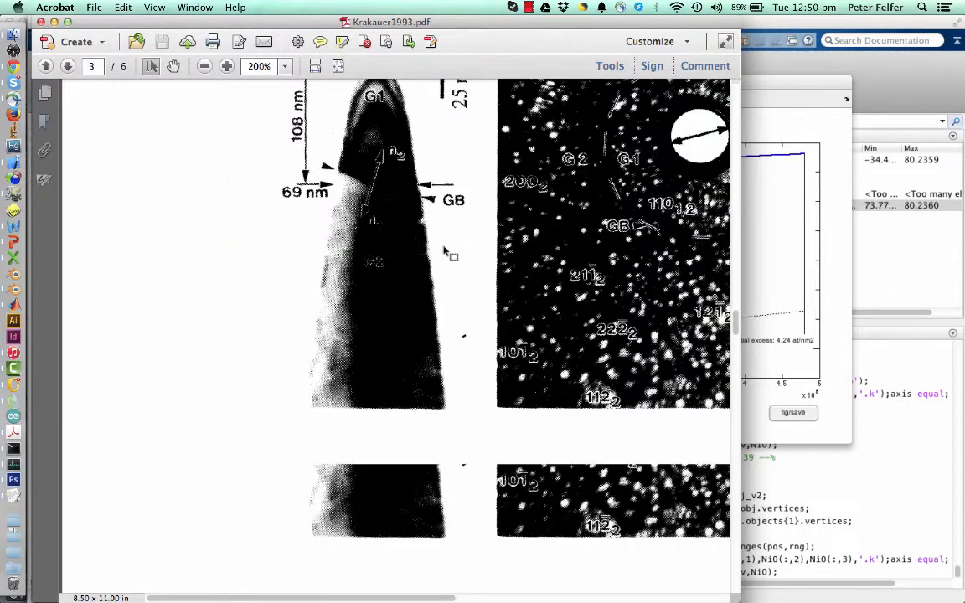
scroll(449, 250, down, 15)
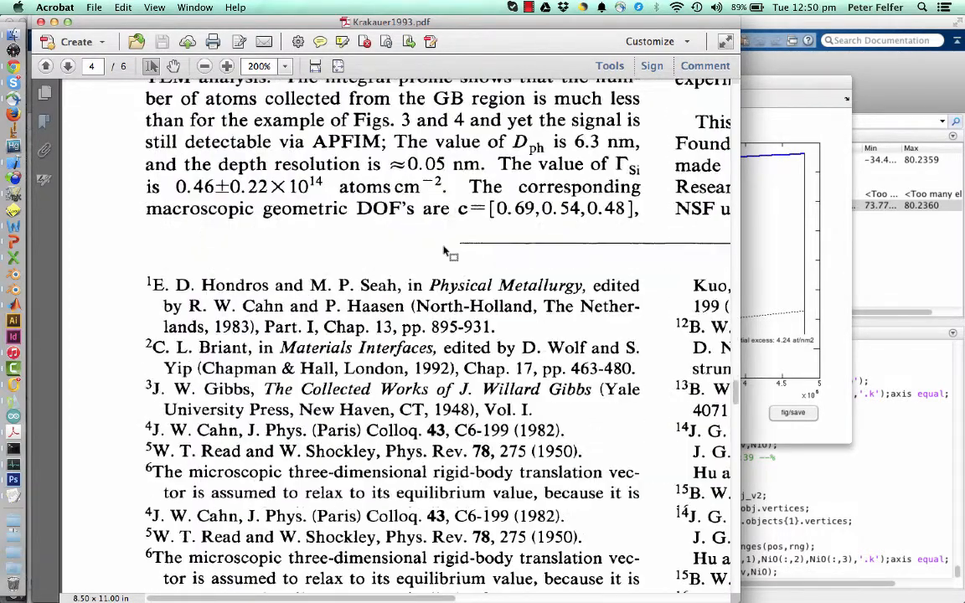
scroll(449, 252, up, 20)
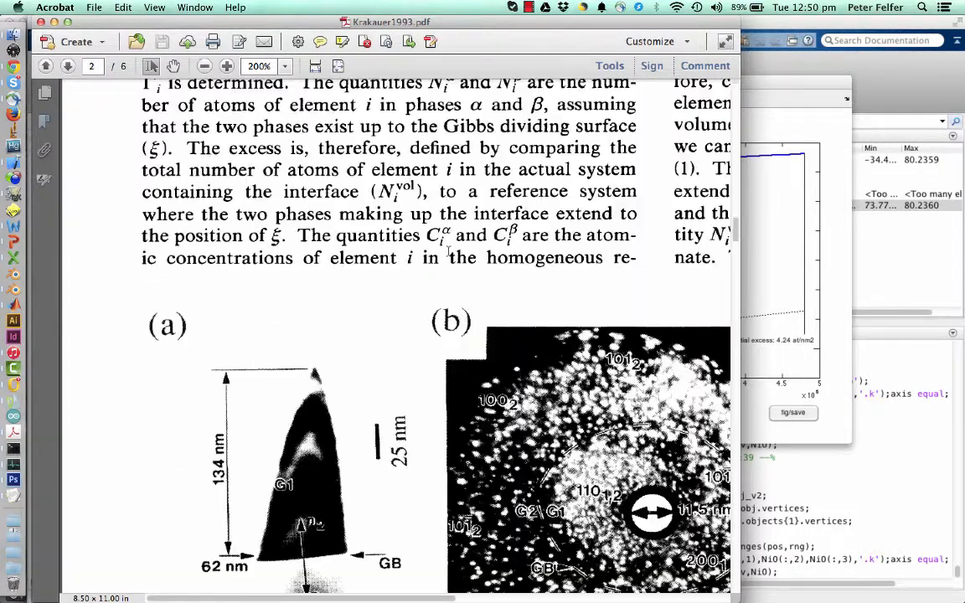
scroll(448, 251, down, 10)
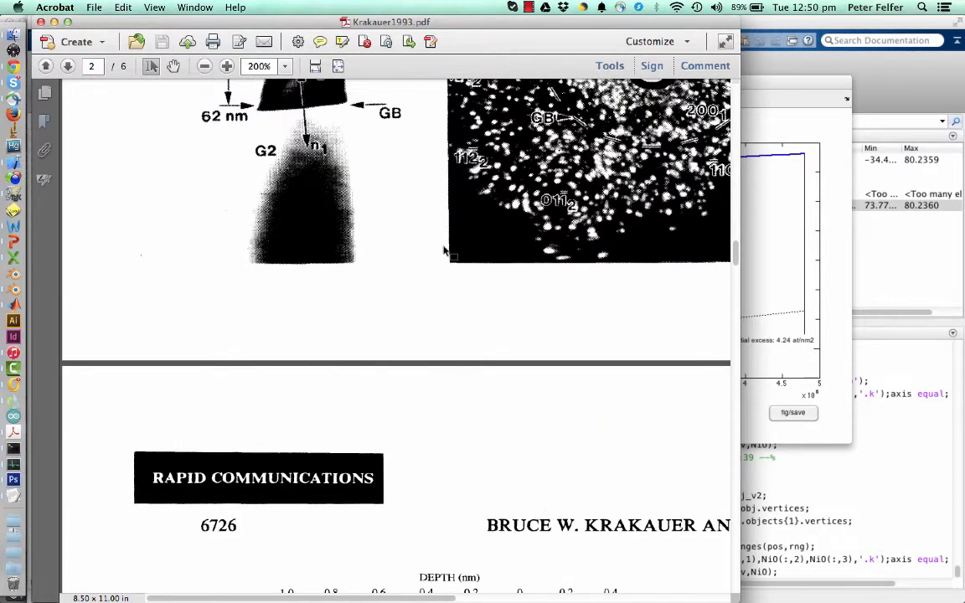
scroll(448, 251, down, 5)
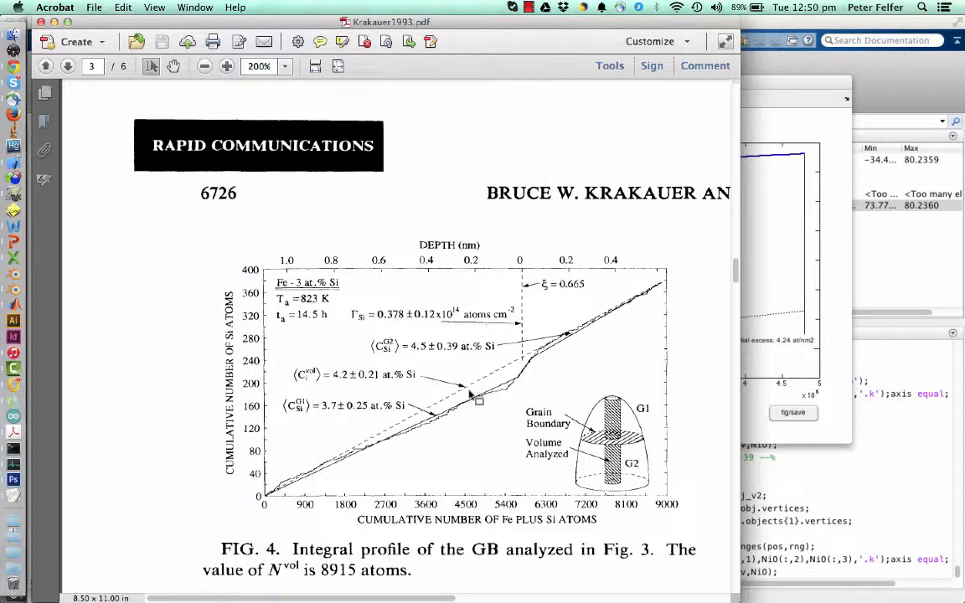
Return to MATLAB's excessGUI, export the plot to a separate figure without saving a file, and move both excess annotations below the upper fit line
click(779, 101)
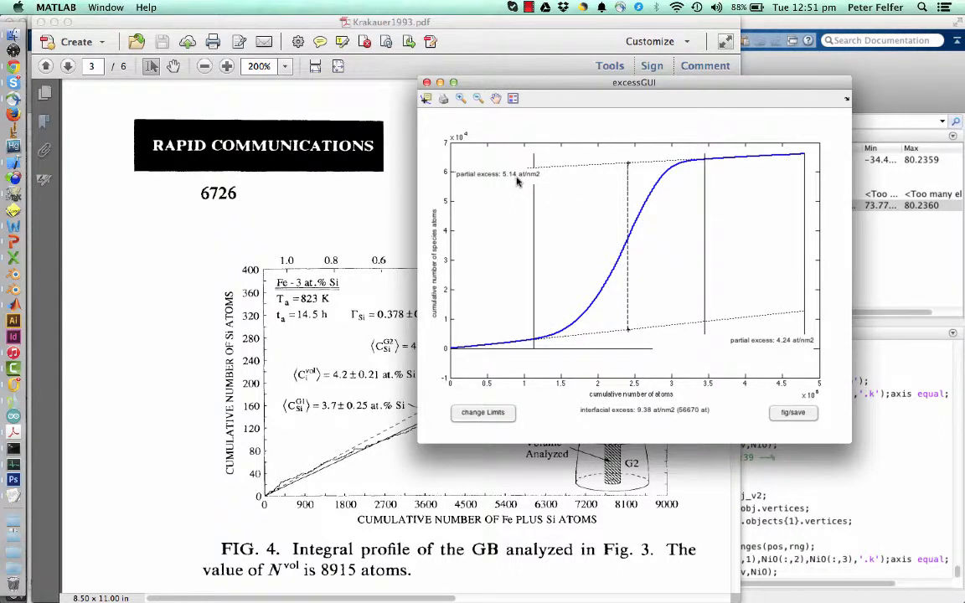
click(790, 414)
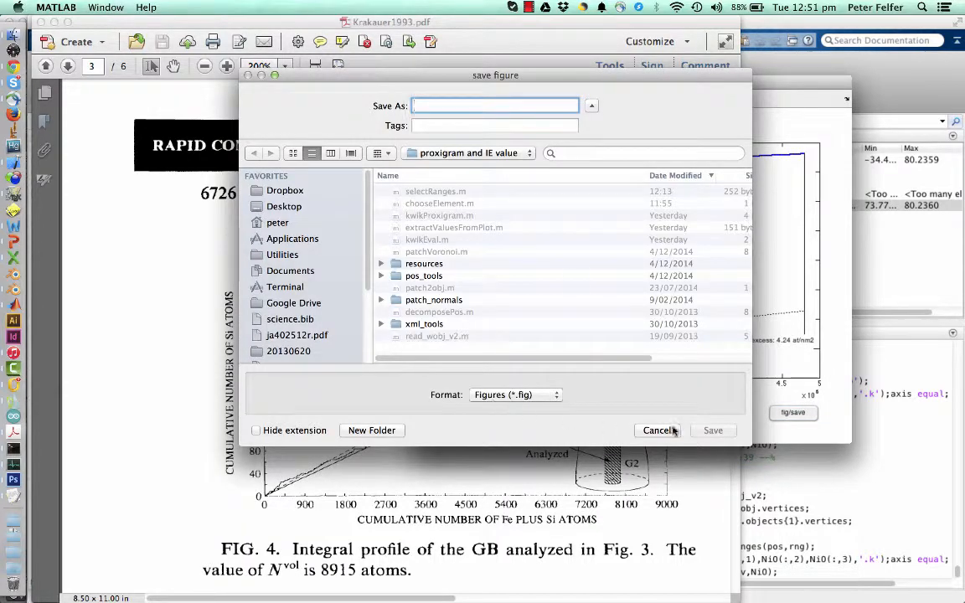
click(669, 431)
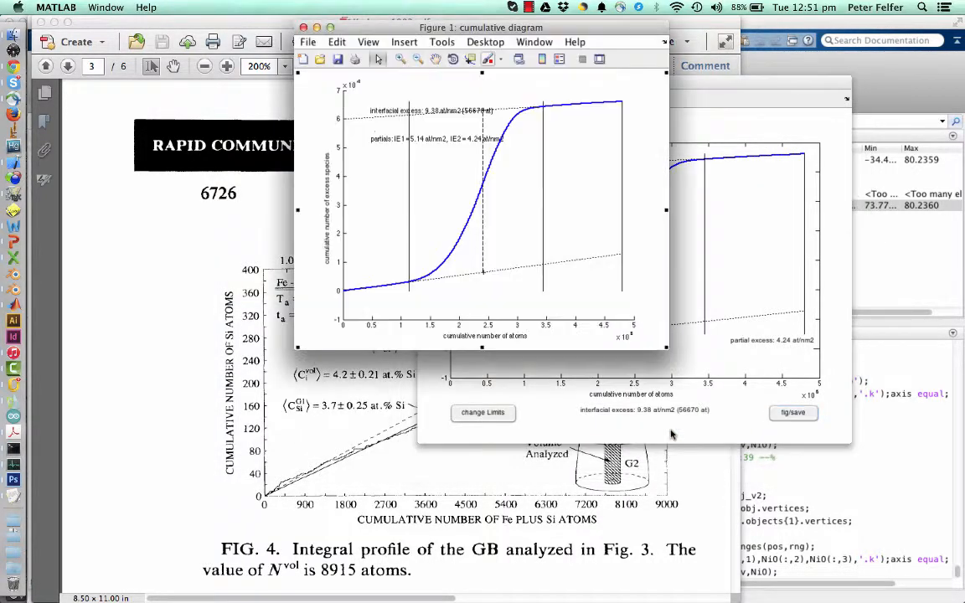
drag(444, 27, 402, 110)
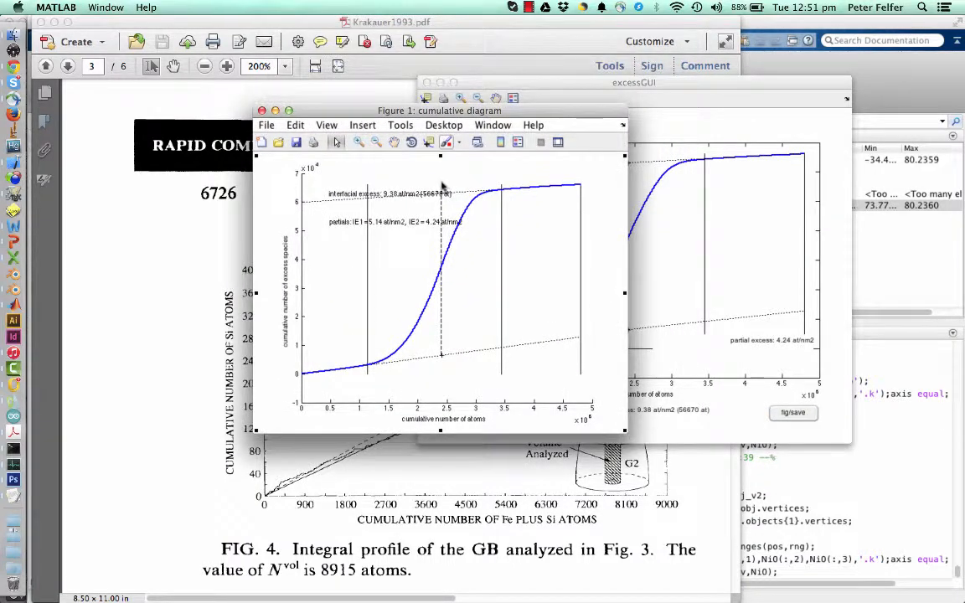
drag(432, 195, 410, 237)
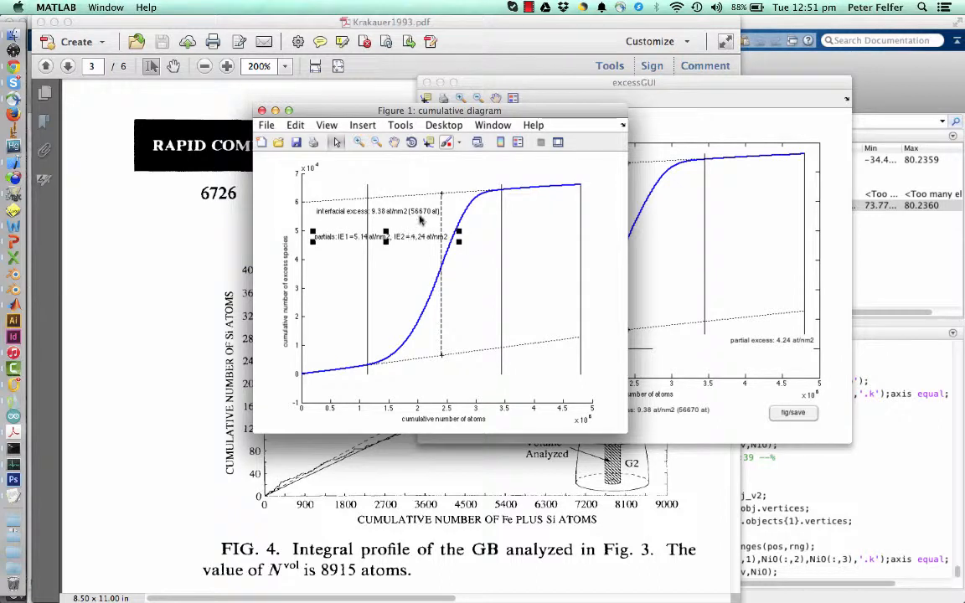
Change the y-axis label of the exported cumulative diagram to "cumulative number of NiO"
double_click(286, 282)
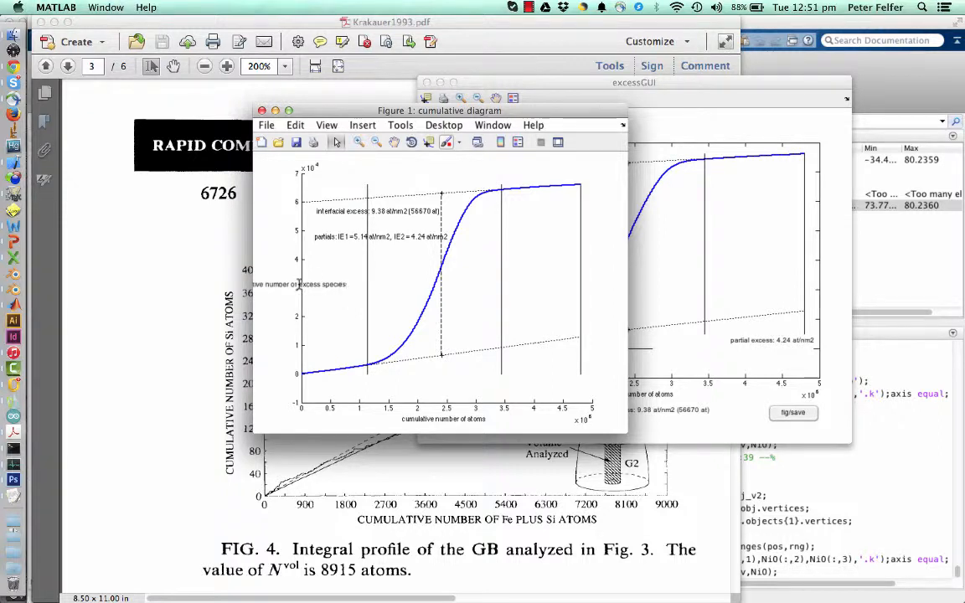
drag(299, 284, 351, 288)
text(Ni/()
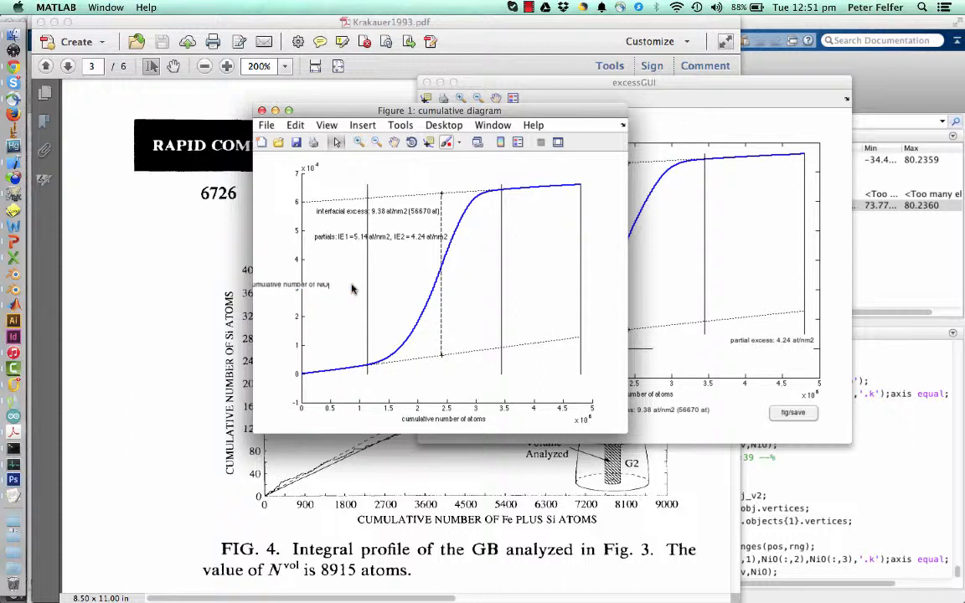
key(Return)
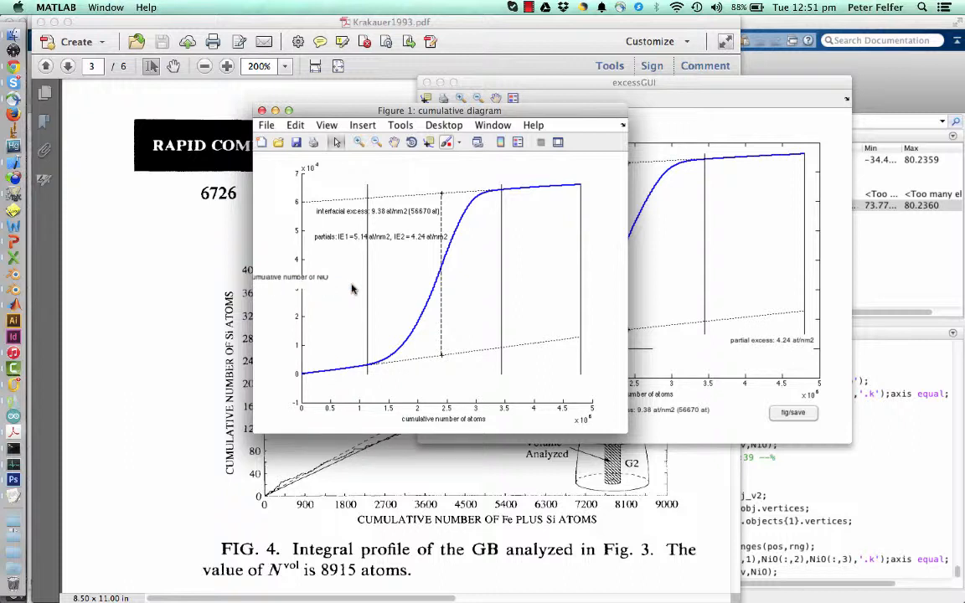
click(352, 289)
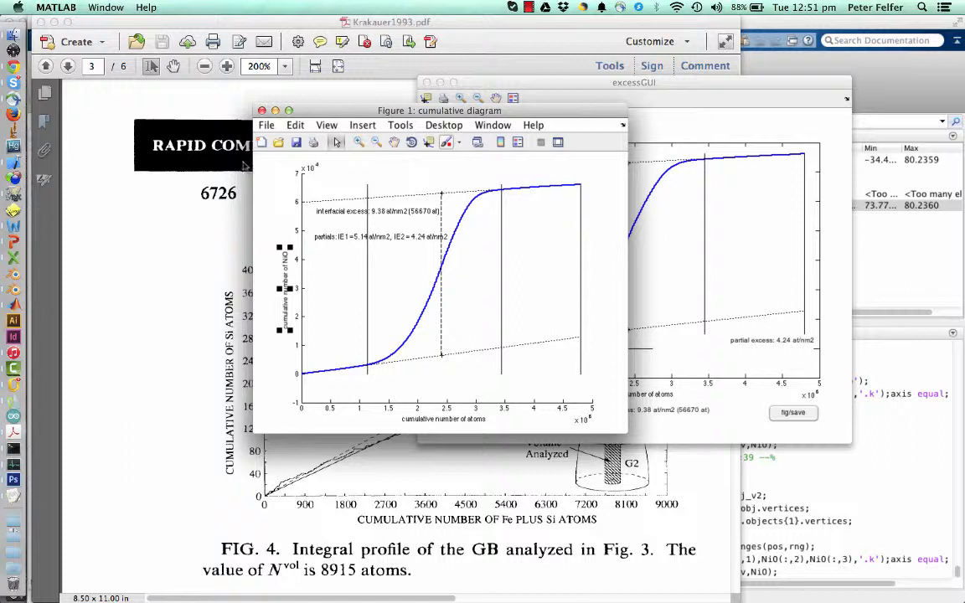
click(262, 177)
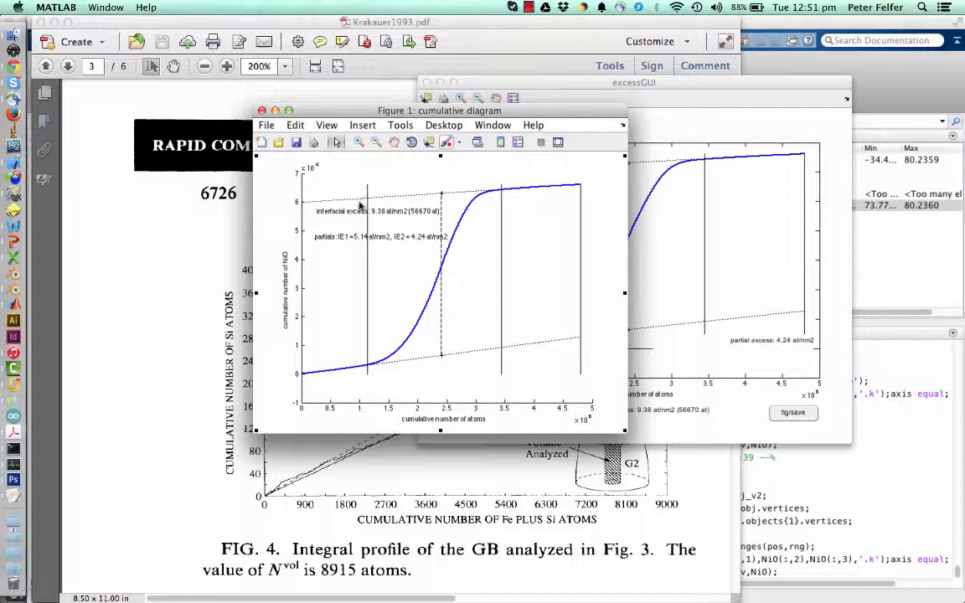
Arrange the exported cumulative diagram and the excessGUI window side by side for comparison
drag(468, 113, 341, 67)
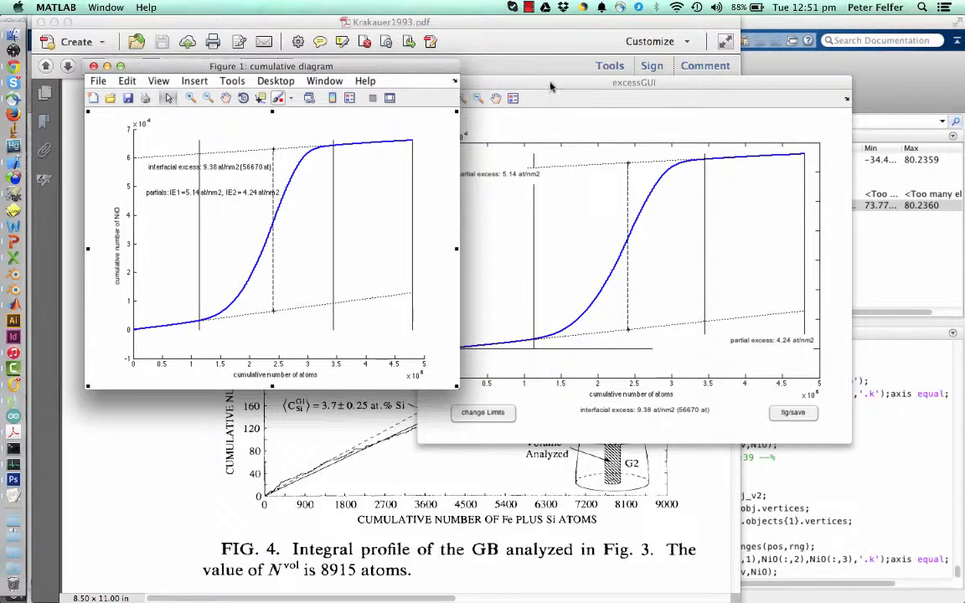
drag(551, 86, 577, 72)
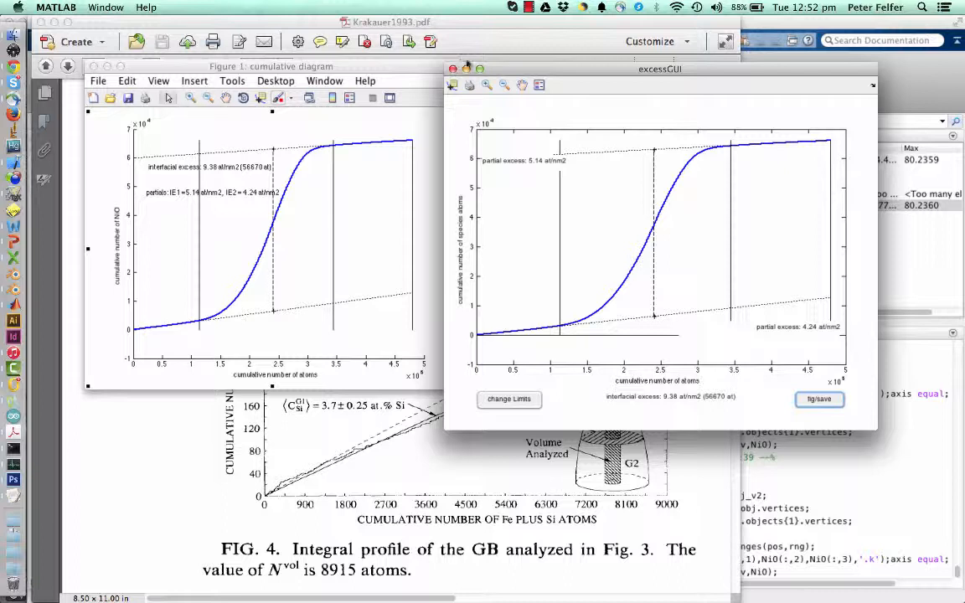
click(529, 7)
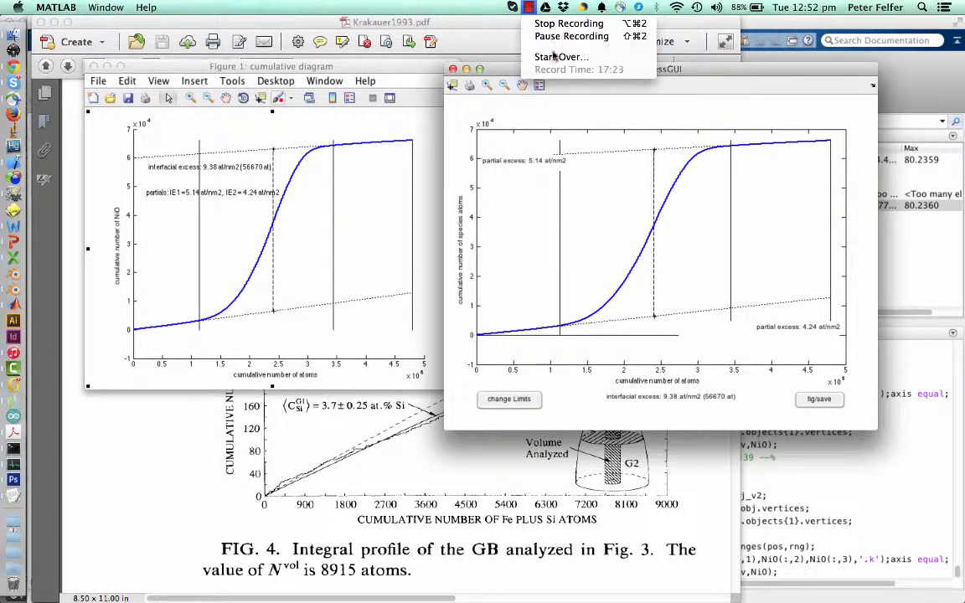